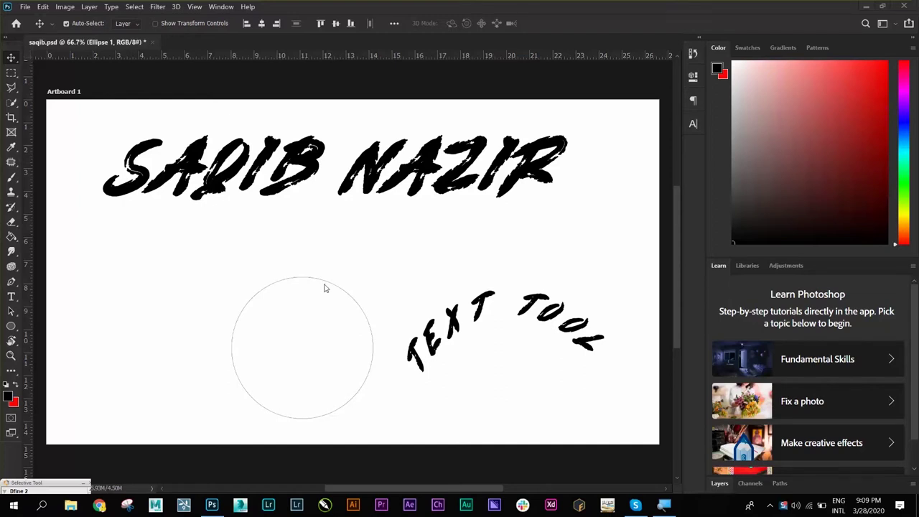
pyautogui.click(11, 297)
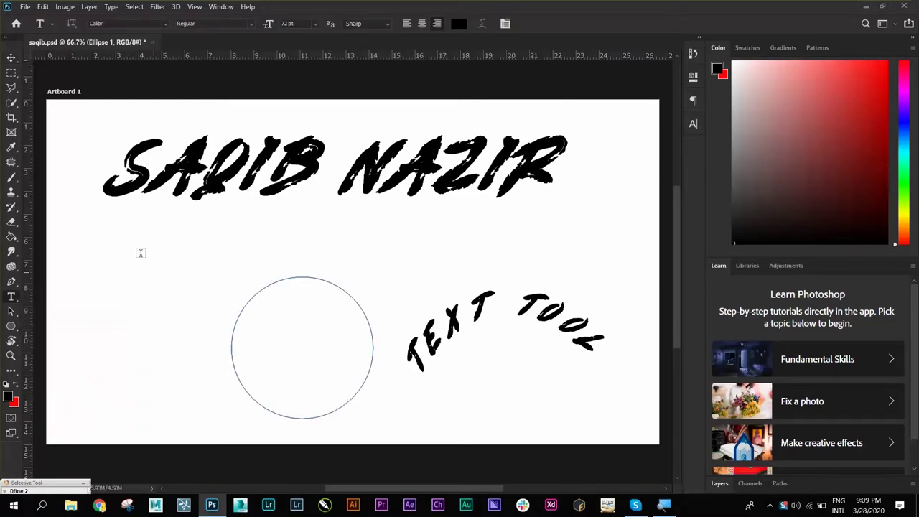
pyautogui.moveTo(102, 226); pyautogui.dragTo(350, 410)
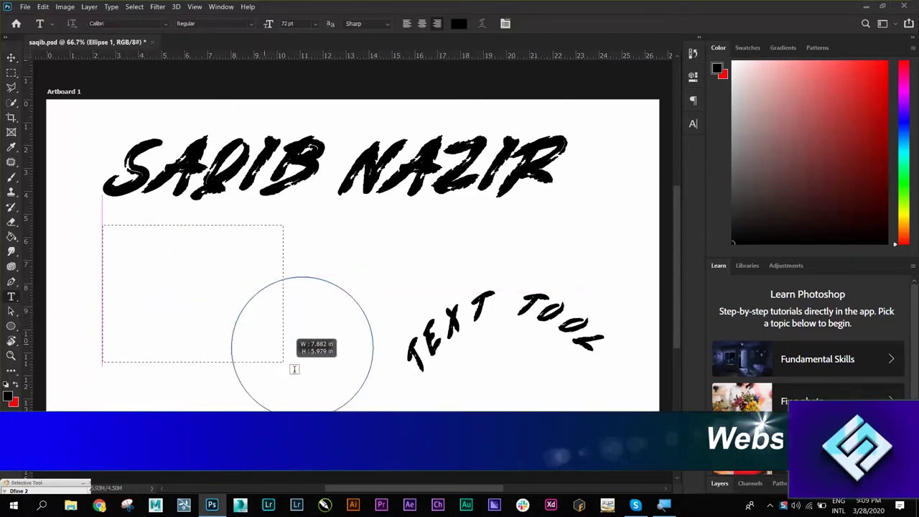
pyautogui.moveTo(353, 410); pyautogui.dragTo(367, 411)
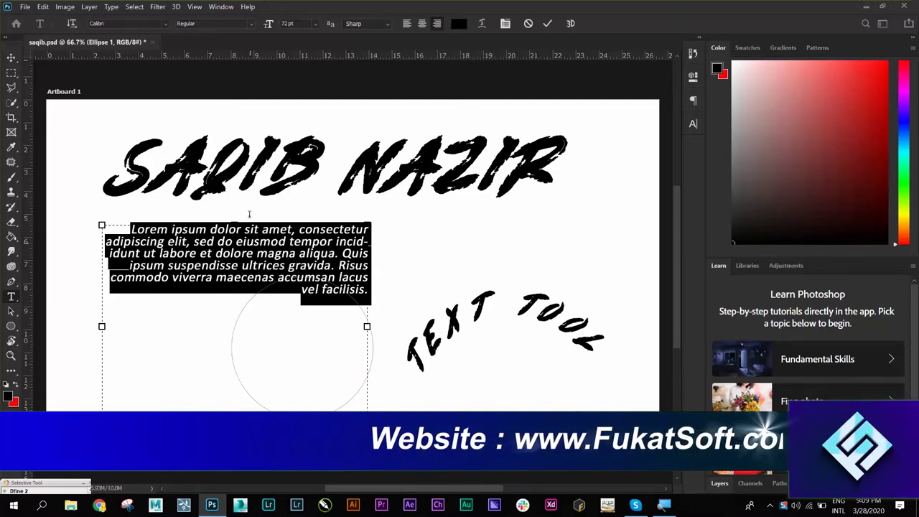
pyautogui.click(215, 9)
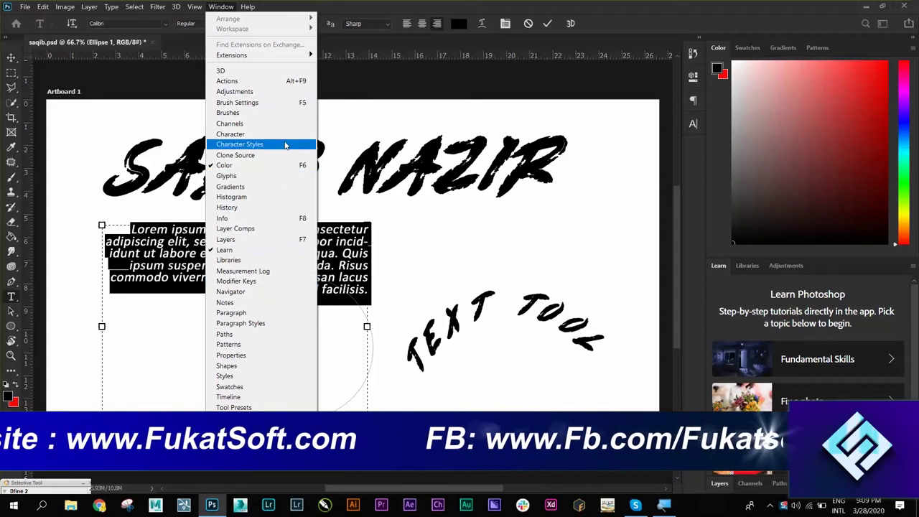
# Float the Paragraph panel over the canvas and left-align the Lorem ipsum paragraph
pyautogui.click(270, 312)
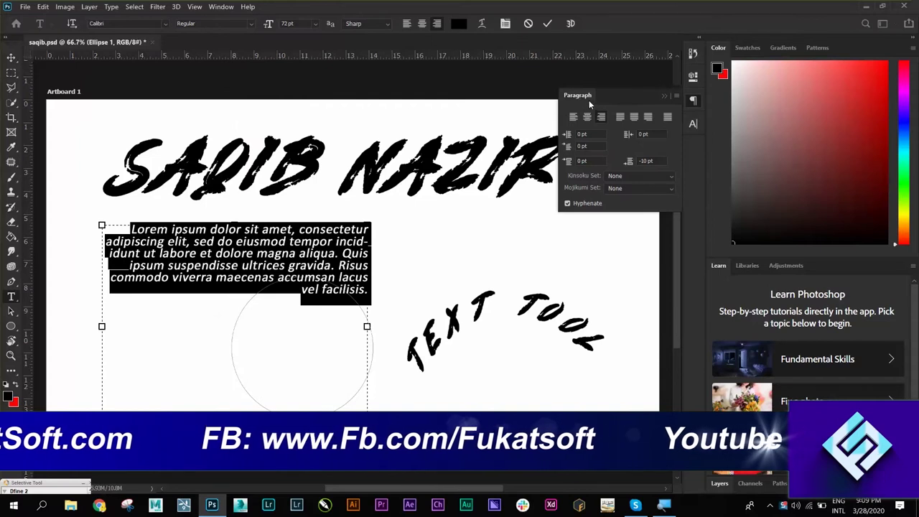
pyautogui.moveTo(587, 99); pyautogui.dragTo(536, 98)
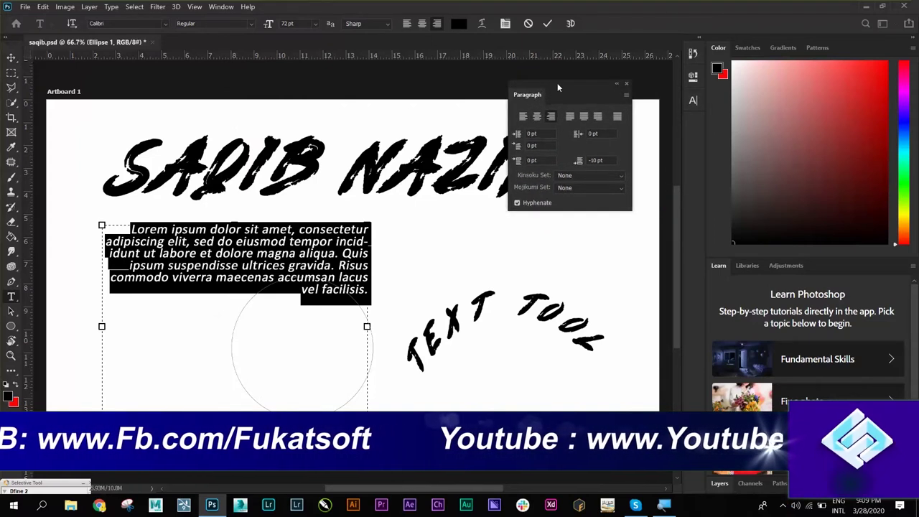
pyautogui.moveTo(536, 98); pyautogui.dragTo(579, 78)
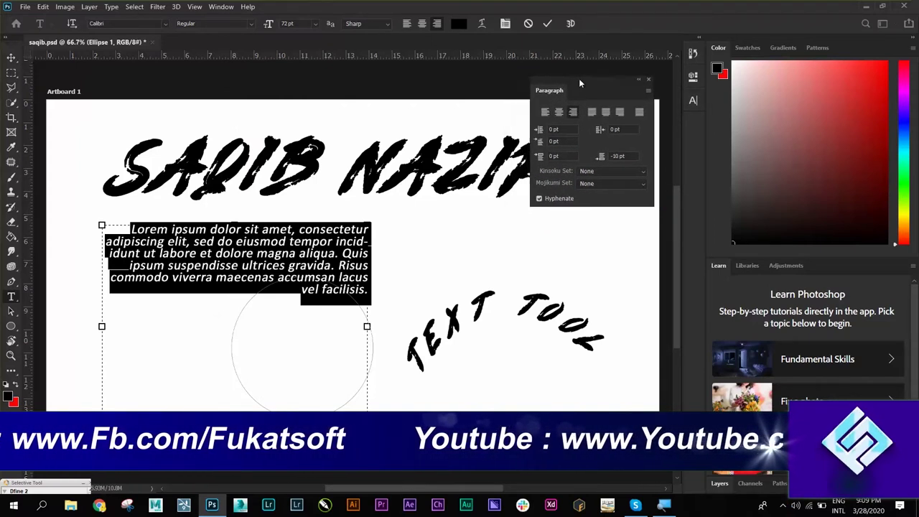
pyautogui.click(547, 112)
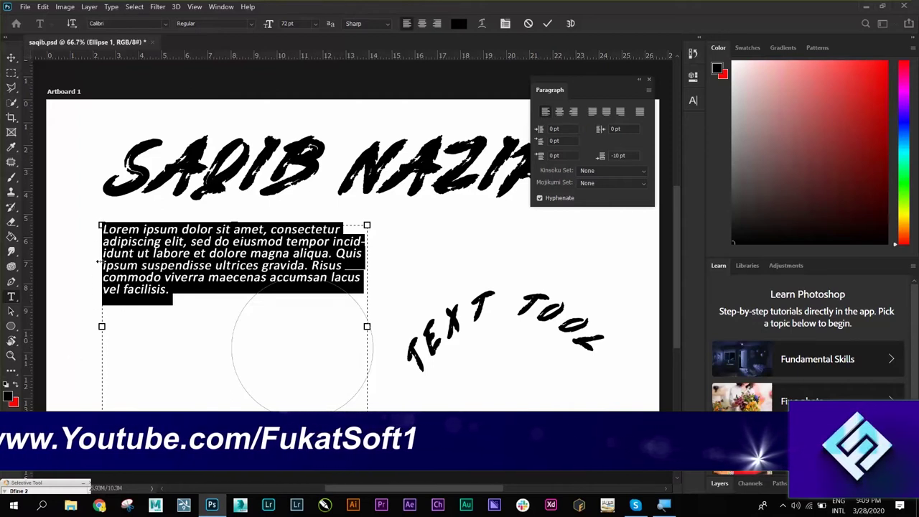
# Try center, right and left alignment on the paragraph, then settle on Justify Last Left
pyautogui.click(559, 111)
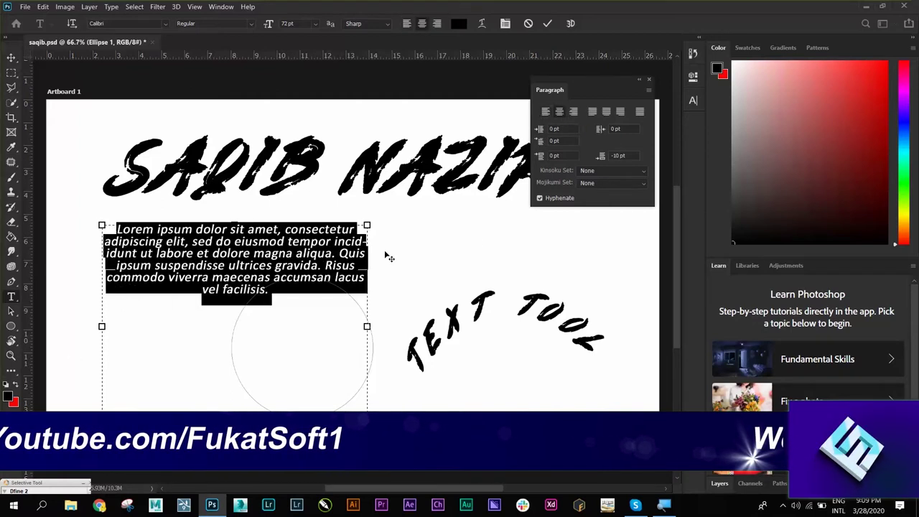
pyautogui.click(342, 259)
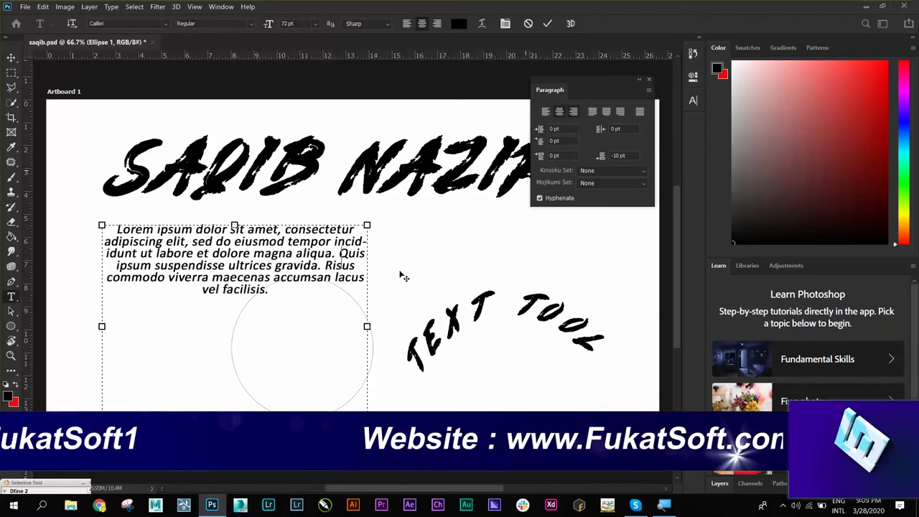
pyautogui.hotkey('ctrl', 'shift', 'r')
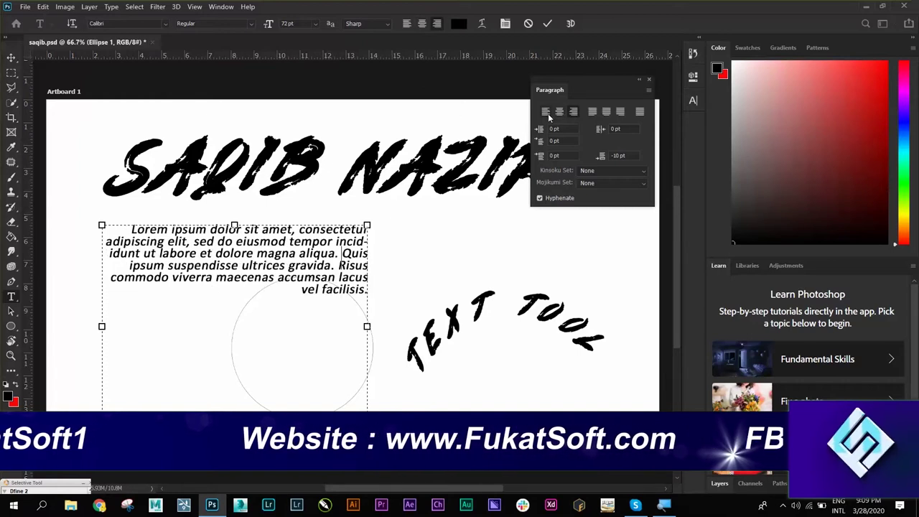
pyautogui.click(548, 113)
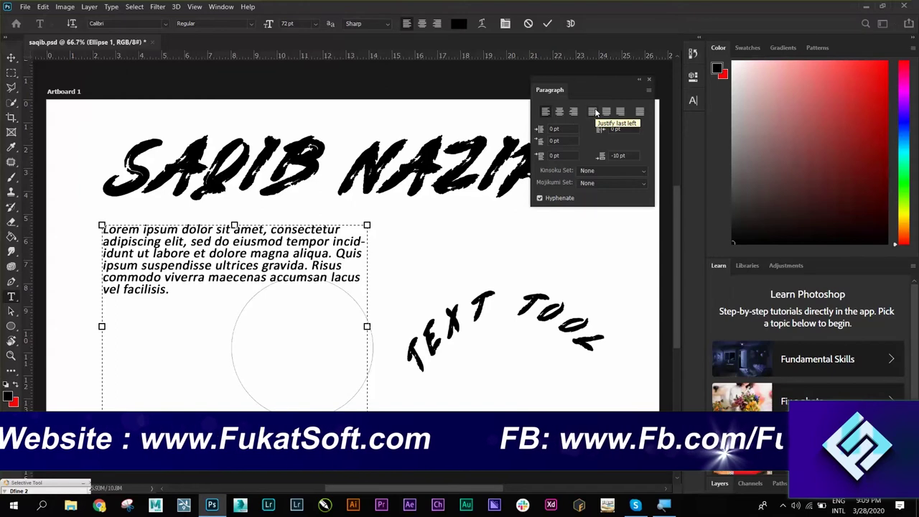
pyautogui.click(593, 112)
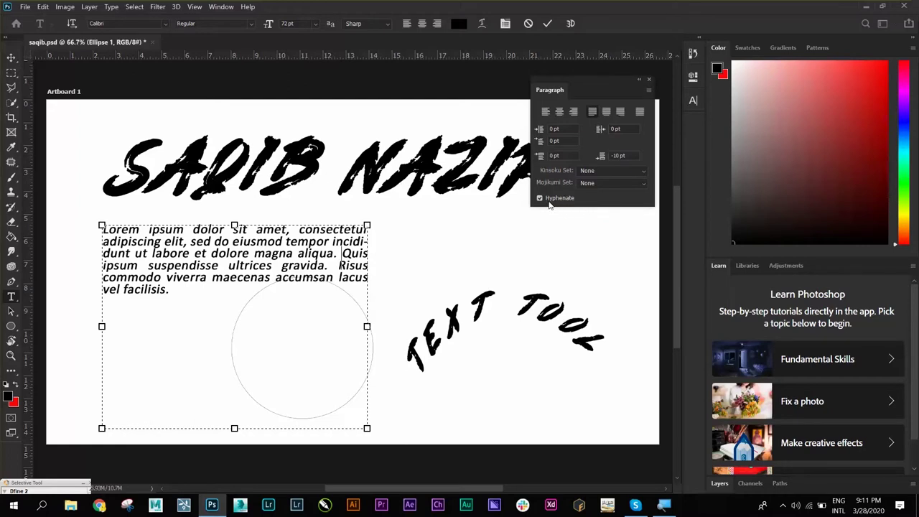
# Toggle Hyphenate off, on, then off again so lines break only between whole words
pyautogui.click(540, 199)
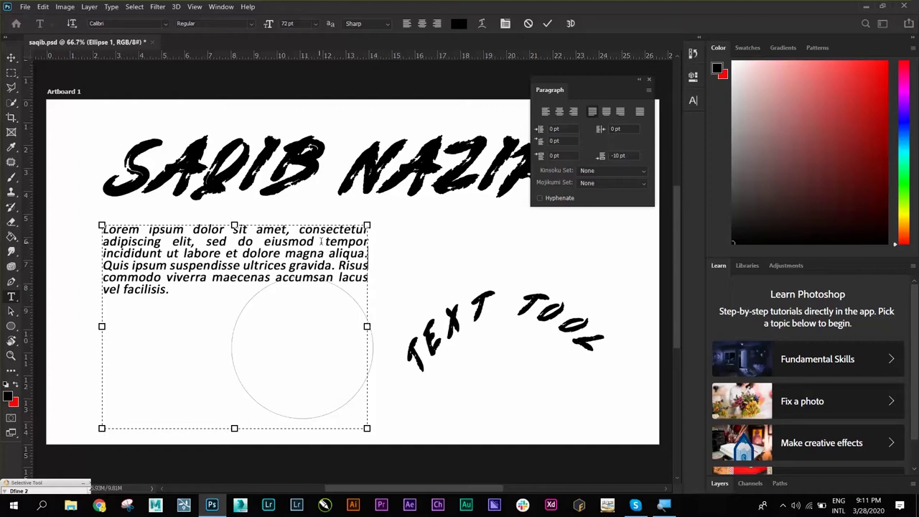
pyautogui.click(540, 198)
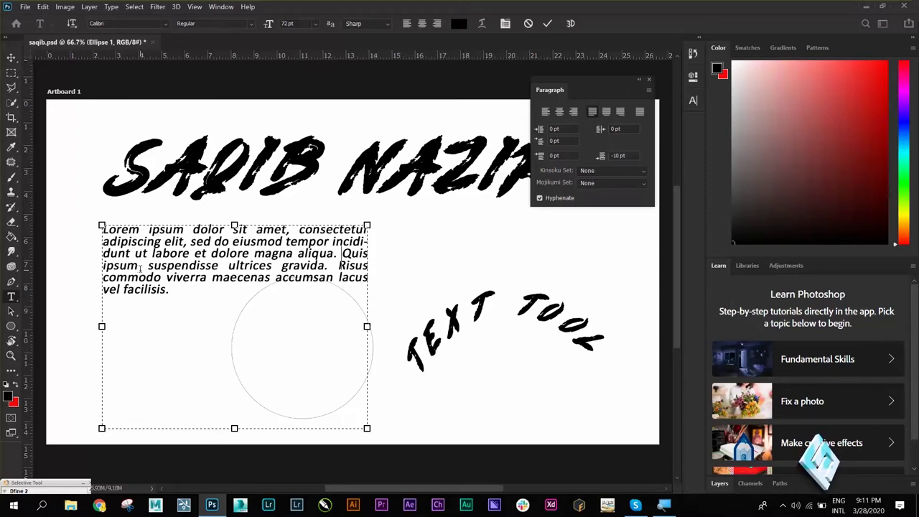
pyautogui.click(539, 199)
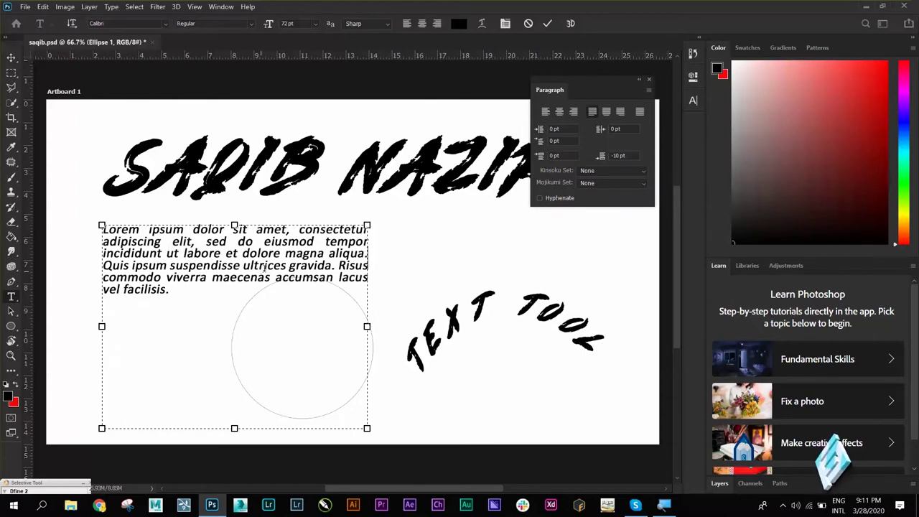
# Compare Justify Last Right, Justify All and Justify Last Centered, re-enabling Hyphenate and keeping last-line centered
pyautogui.click(540, 199)
pyautogui.click(540, 199)
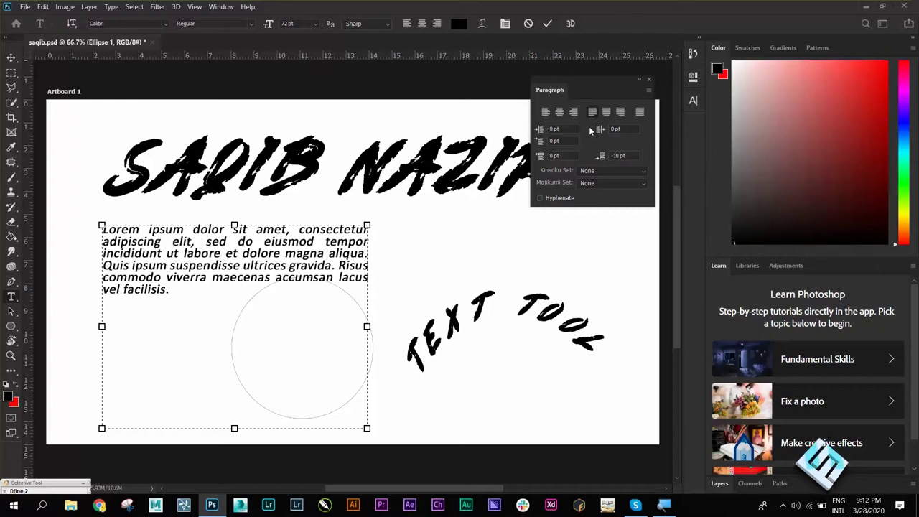
pyautogui.click(608, 112)
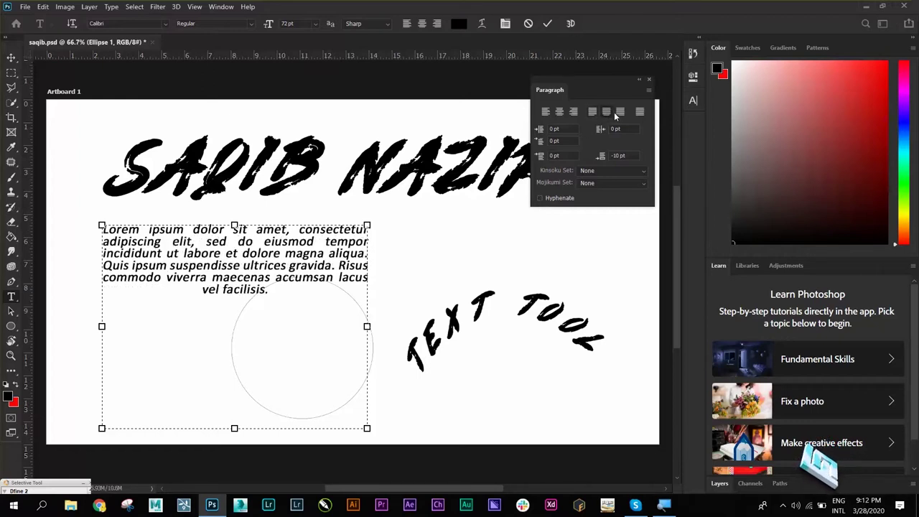
pyautogui.click(620, 112)
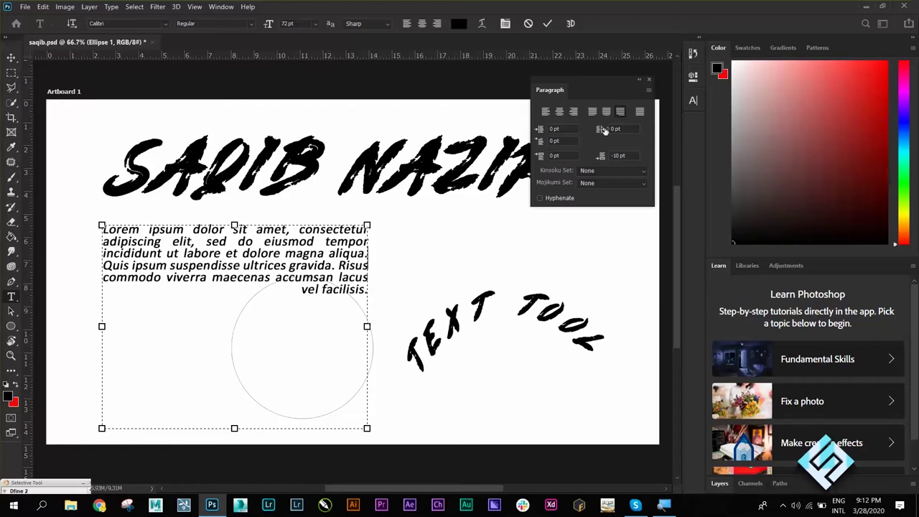
pyautogui.click(608, 113)
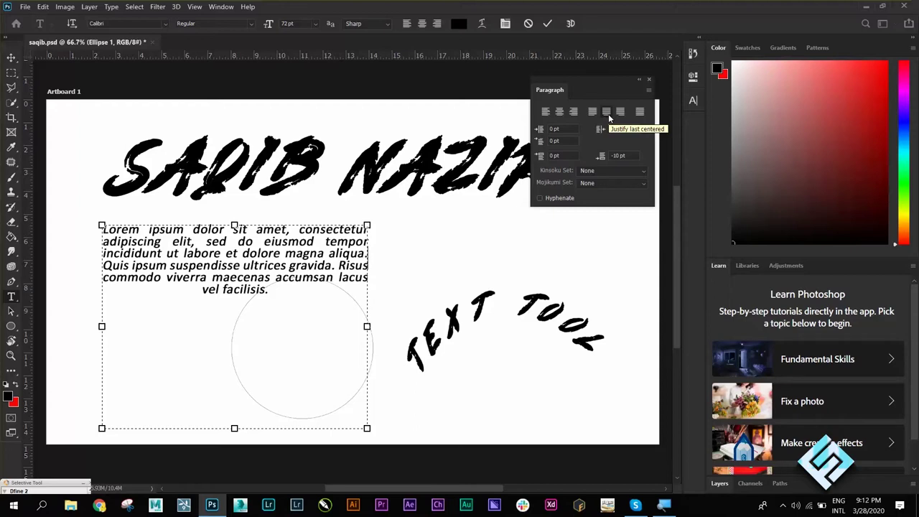
pyautogui.click(541, 197)
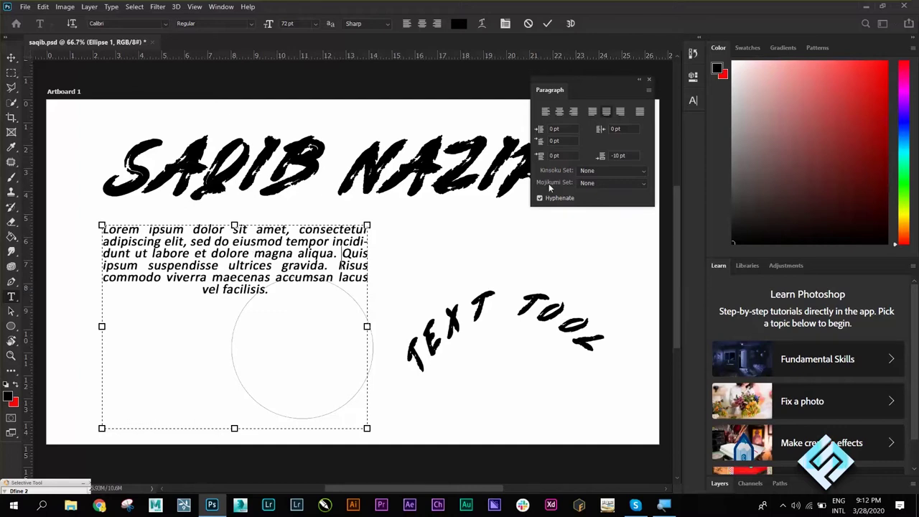
pyautogui.click(640, 112)
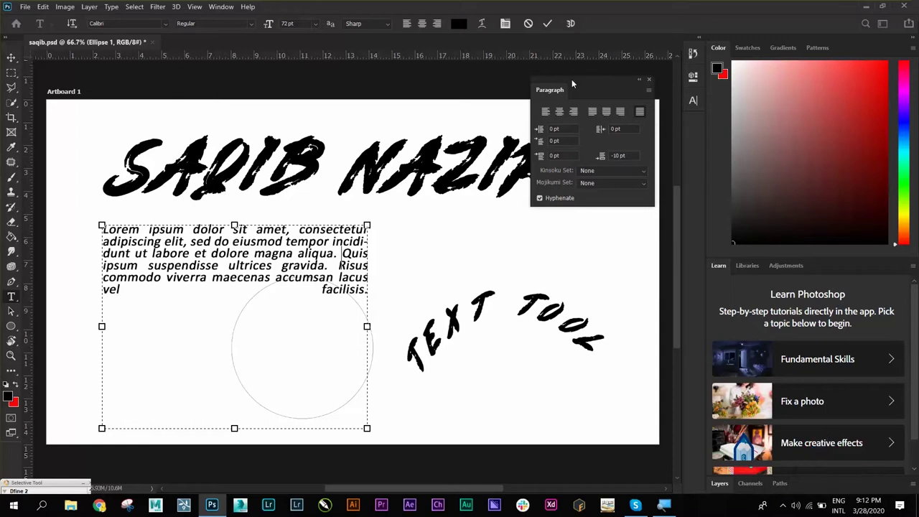
pyautogui.click(611, 113)
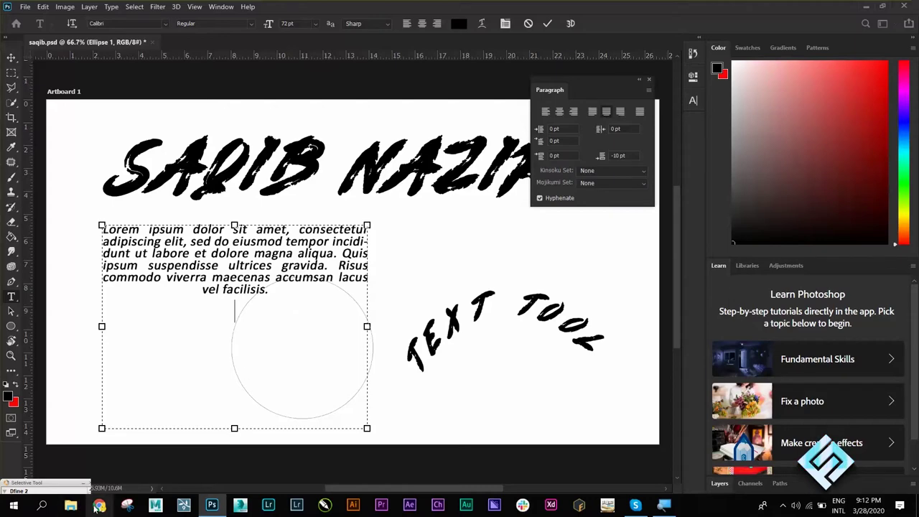
# Load the urdu.ca website in Chrome and browse its Urdu font installer page
pyautogui.click(99, 506)
pyautogui.click(154, 10)
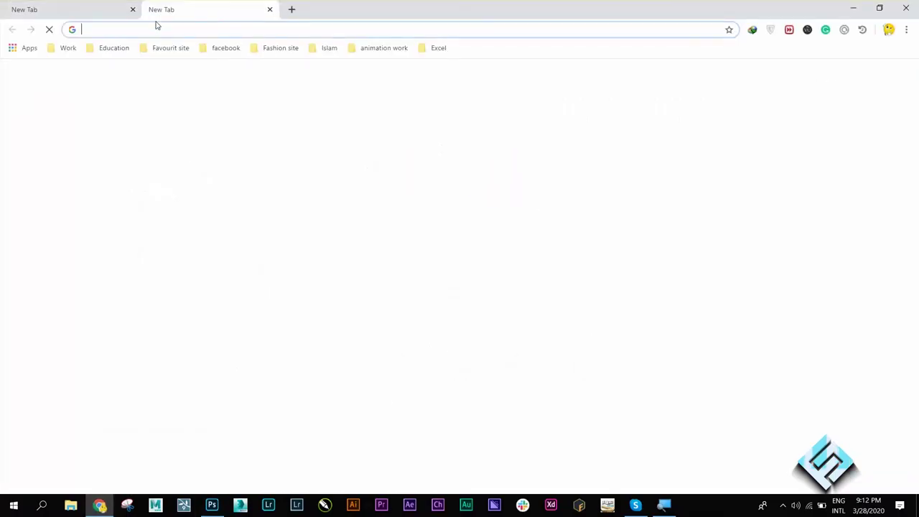
pyautogui.write('URdu')
pyautogui.press('Return')
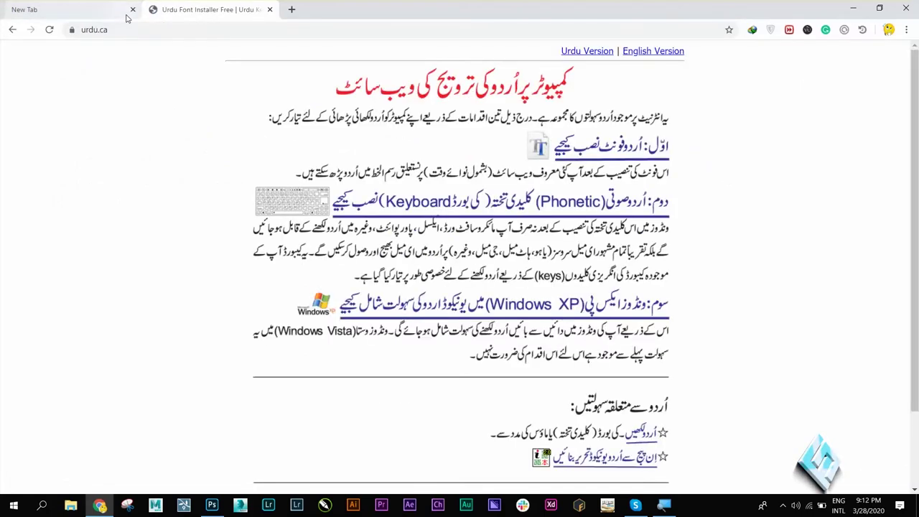
pyautogui.click(132, 10)
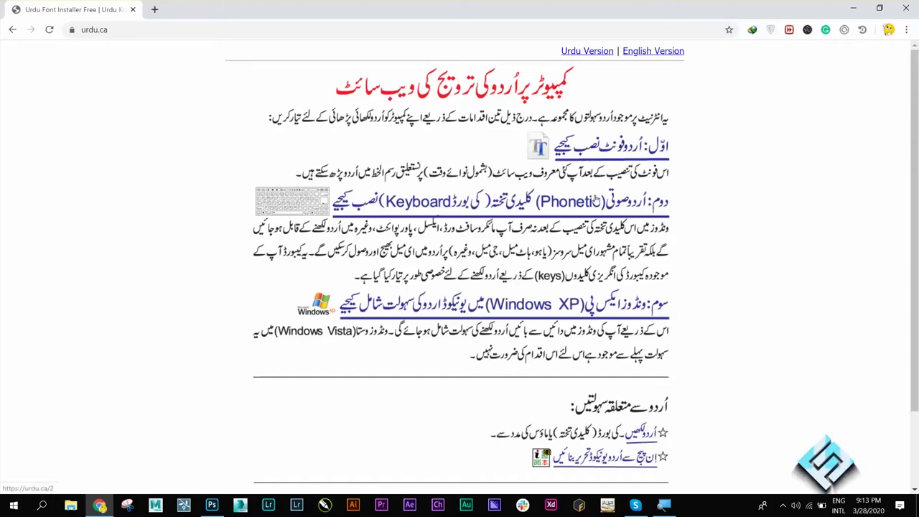
pyautogui.click(607, 147)
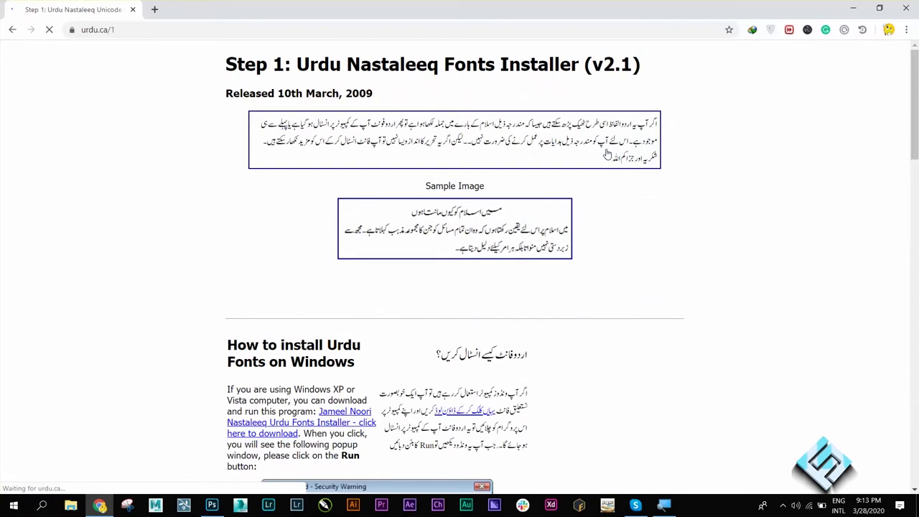
pyautogui.scroll(-3, 598, 227)
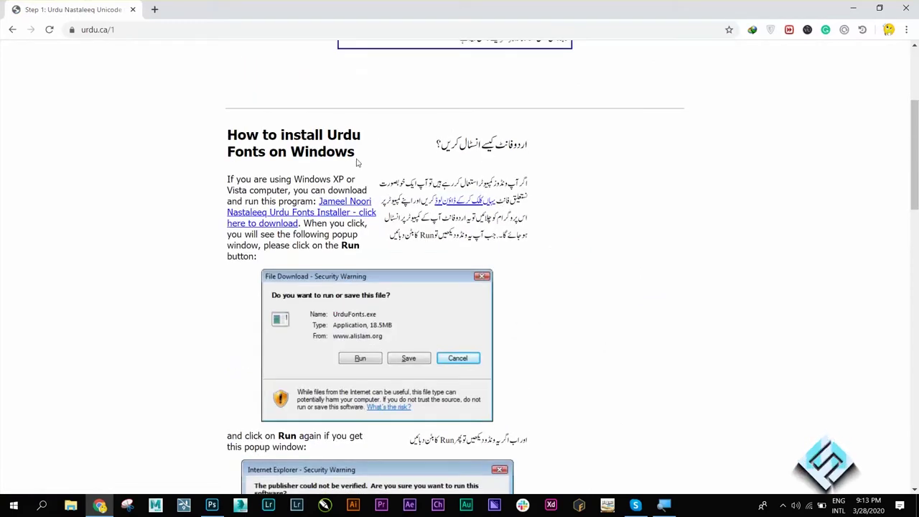
# From the urdu.ca home page, download the Step 2 Urdu Phonetic Keyboard installer, confirming the duplicate-download prompt
pyautogui.click(12, 29)
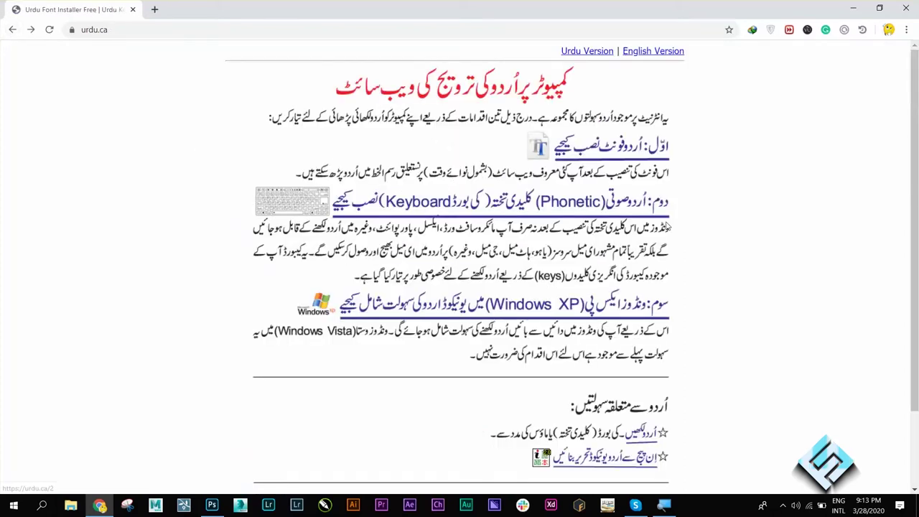
pyautogui.click(586, 208)
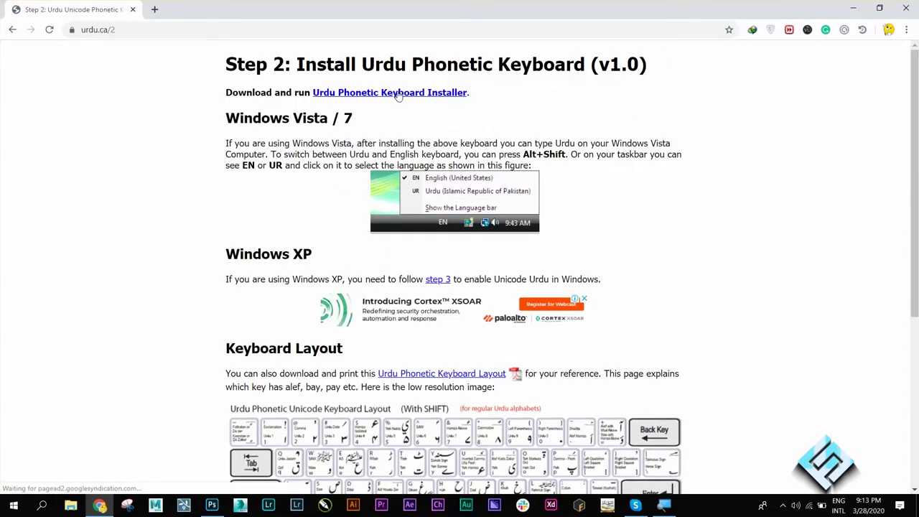
pyautogui.click(399, 96)
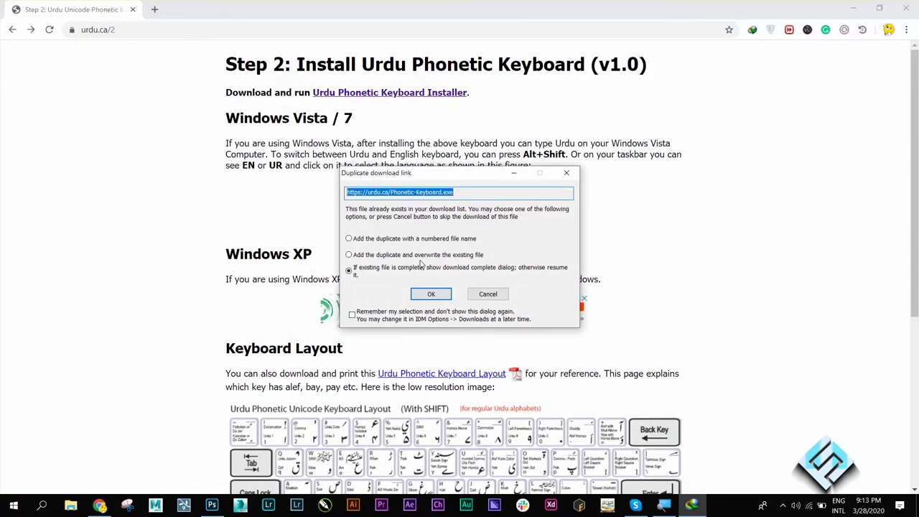
pyautogui.click(437, 296)
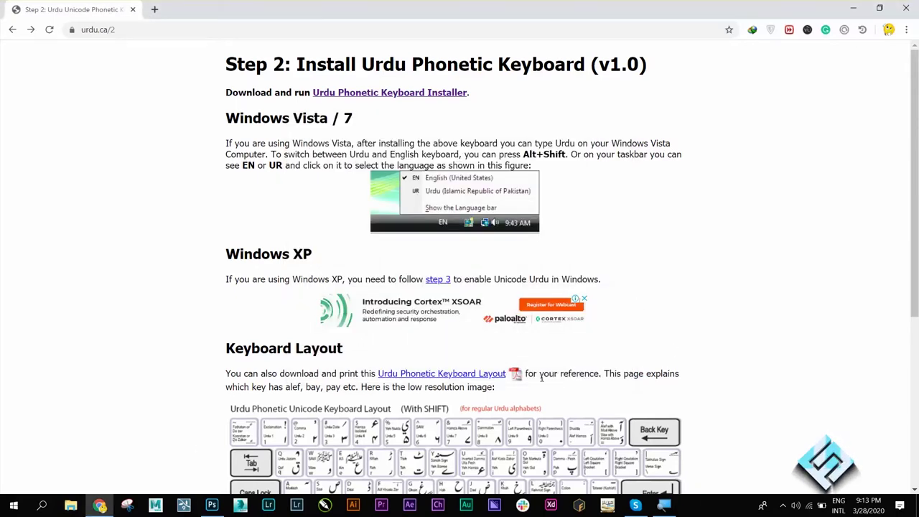
# Open a maximized File Explorer at Downloads\Programs, showing Phonetic-Keyboard.exe
pyautogui.press('super+e')
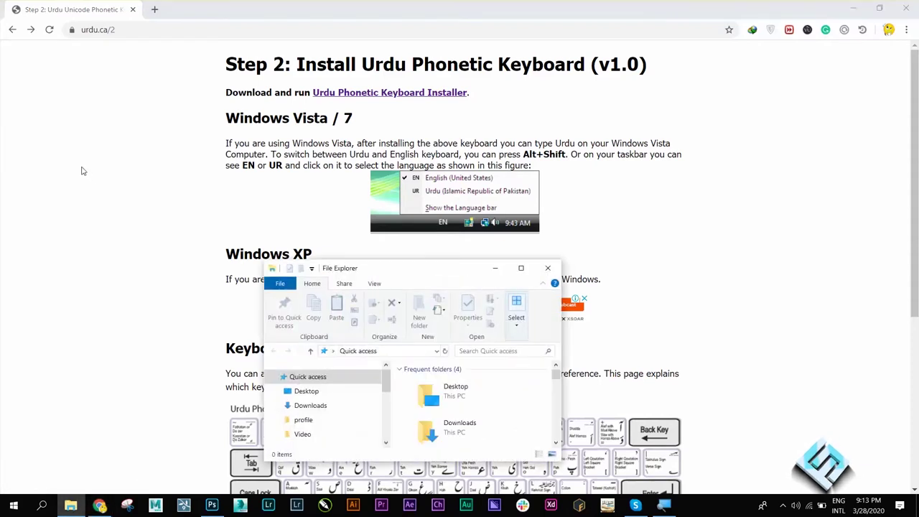
pyautogui.click(310, 405)
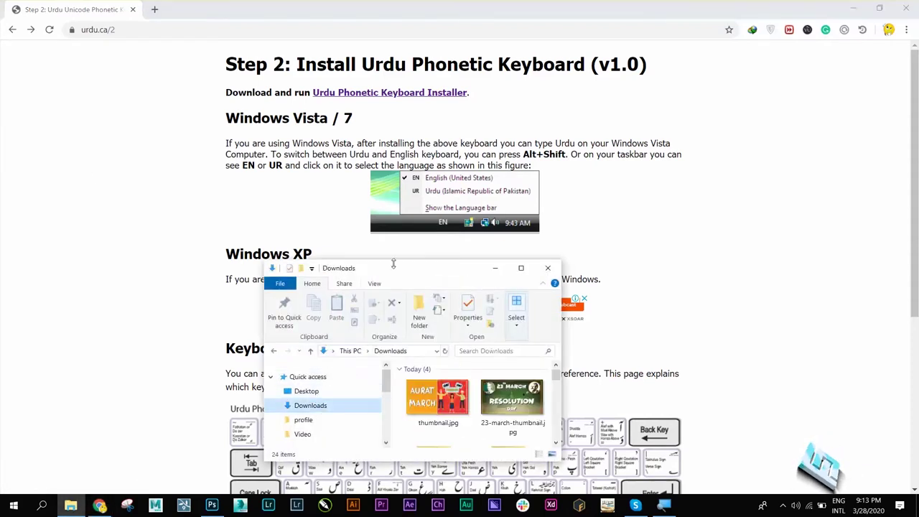
pyautogui.doubleClick(429, 274)
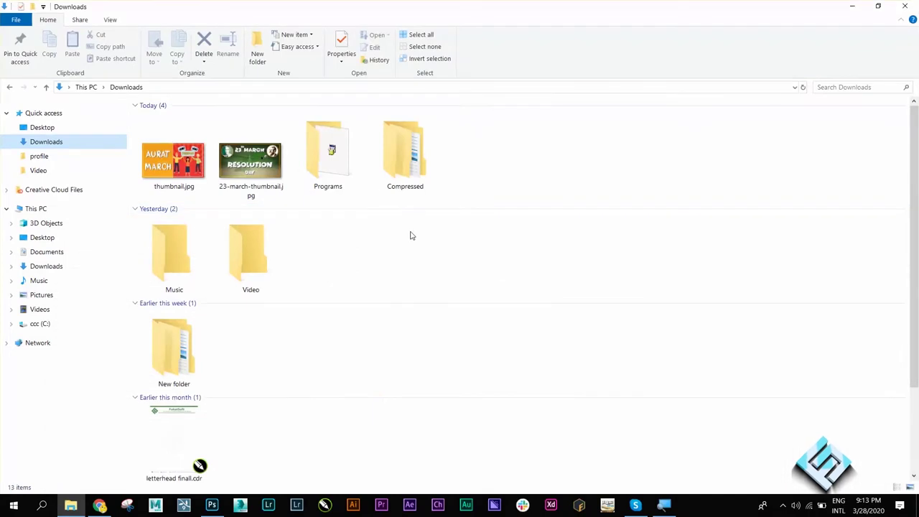
pyautogui.doubleClick(328, 147)
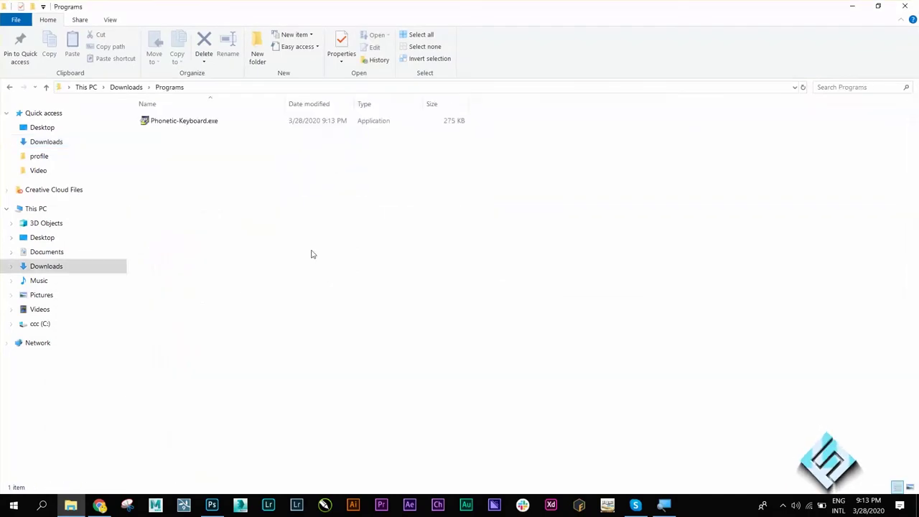
# Run Phonetic-Keyboard.exe to install Urdu Phonetic Keyboard 1.0 and confirm Urdu appears among input languages
pyautogui.doubleClick(167, 121)
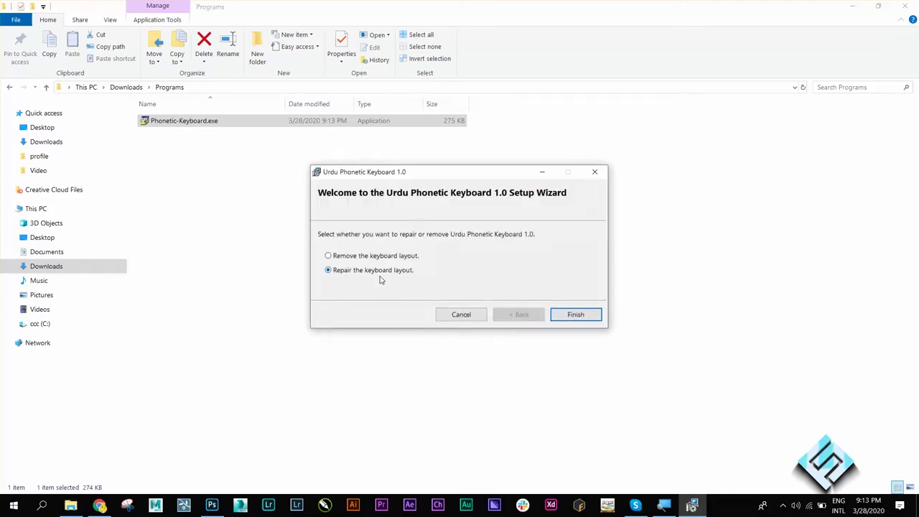
pyautogui.click(576, 315)
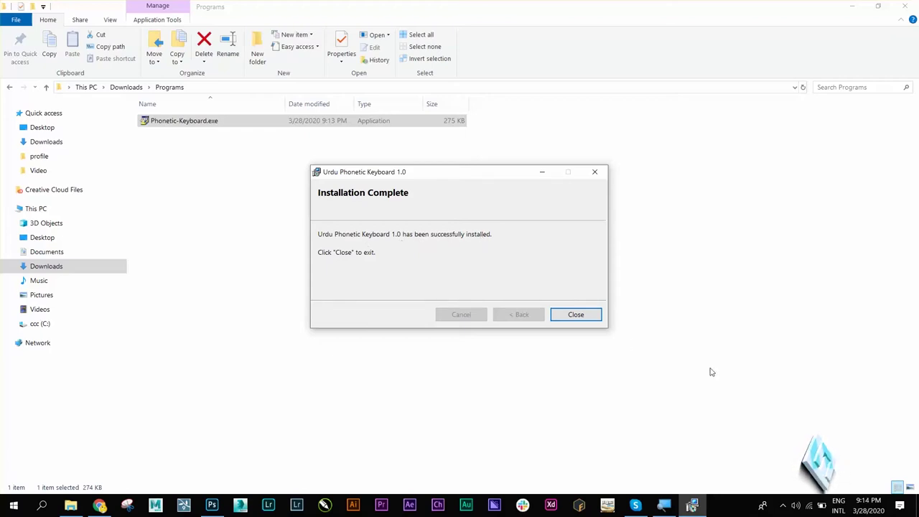
pyautogui.click(842, 511)
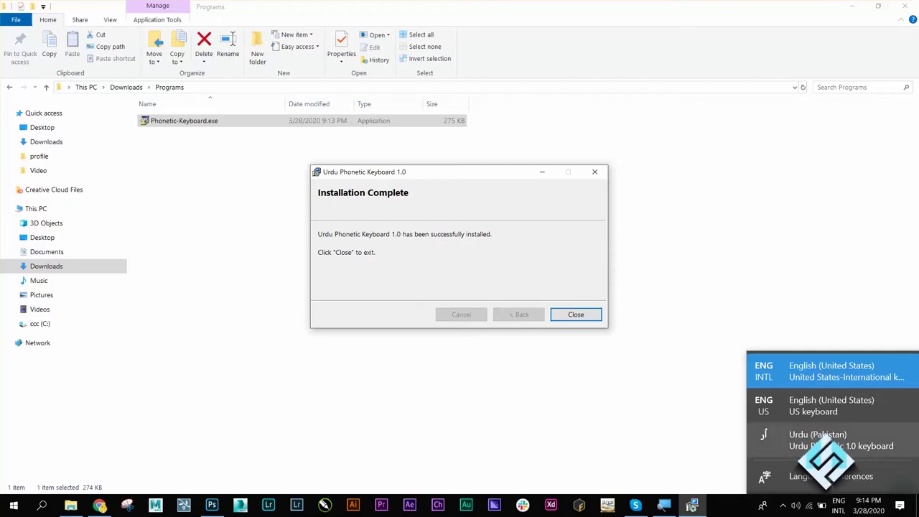
pyautogui.click(612, 365)
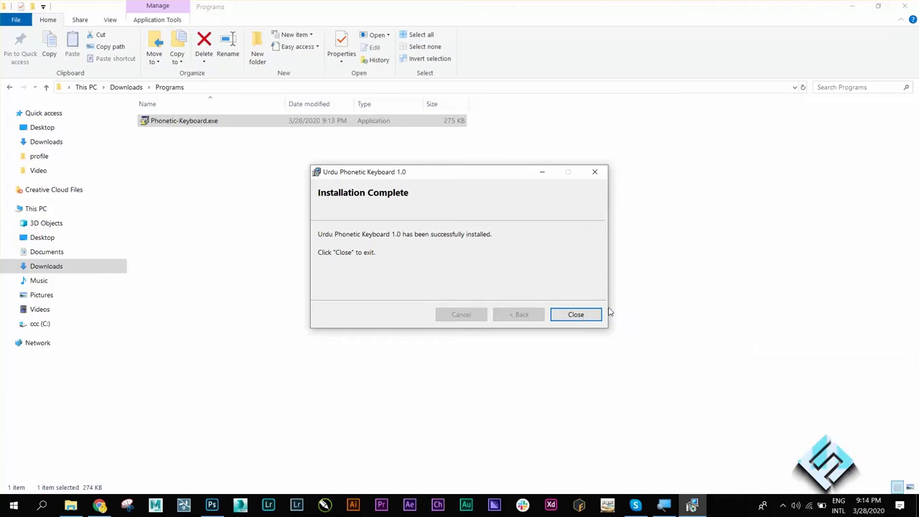
pyautogui.click(577, 314)
# Back in Photoshop, switch the input language to Urdu and type the heading's name below the paragraph
pyautogui.click(906, 6)
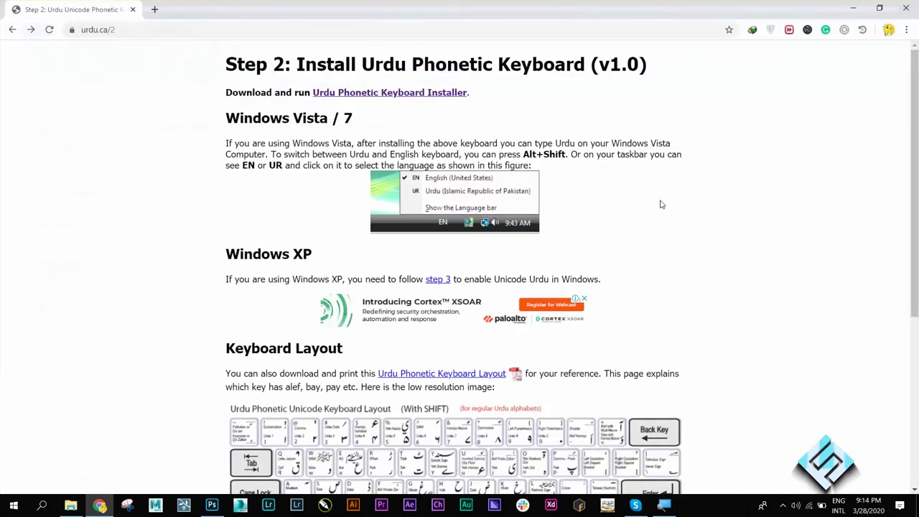
pyautogui.hotkey('alt', 'Tab')
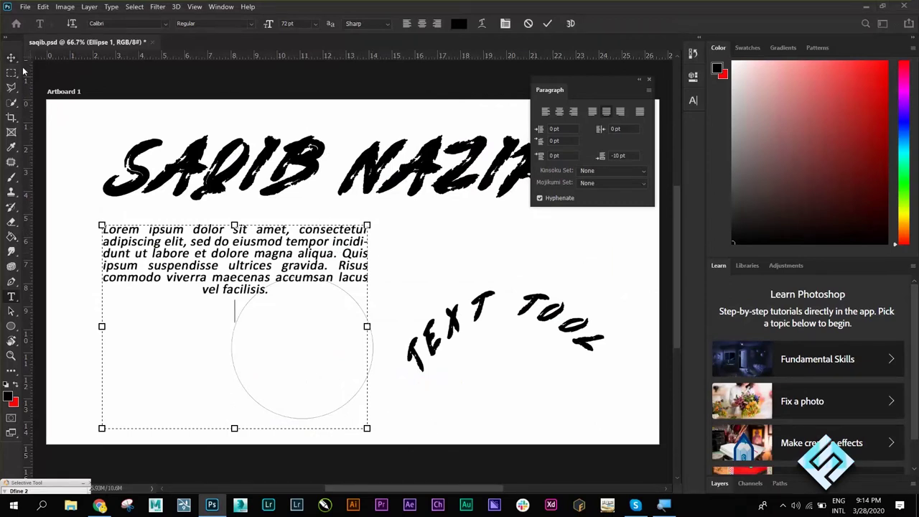
pyautogui.write('C')
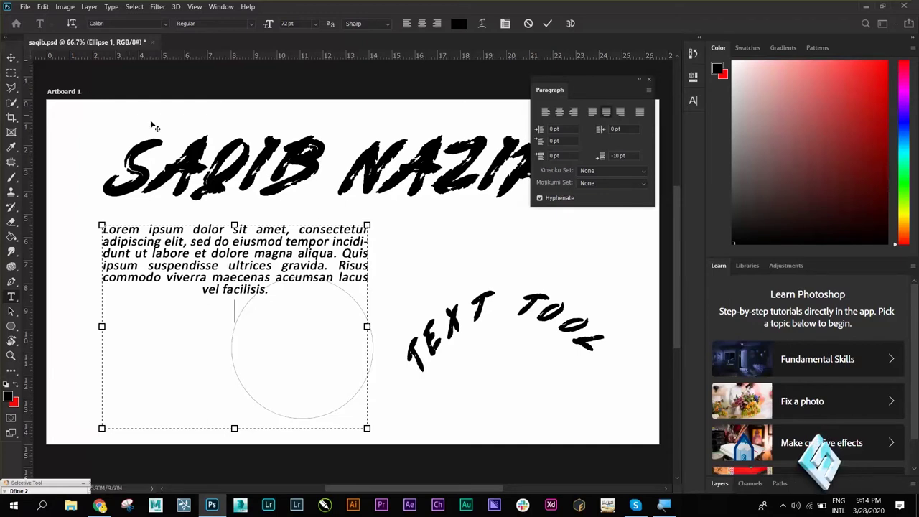
pyautogui.click(838, 502)
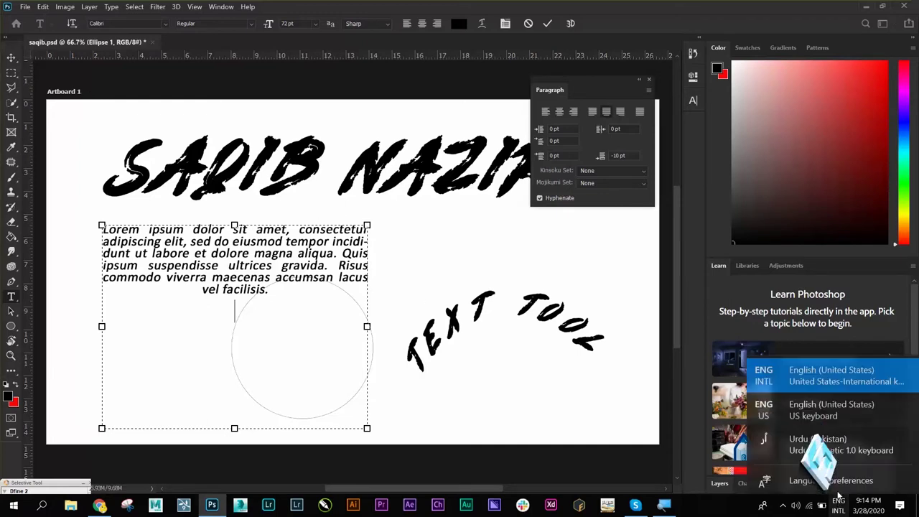
pyautogui.click(811, 411)
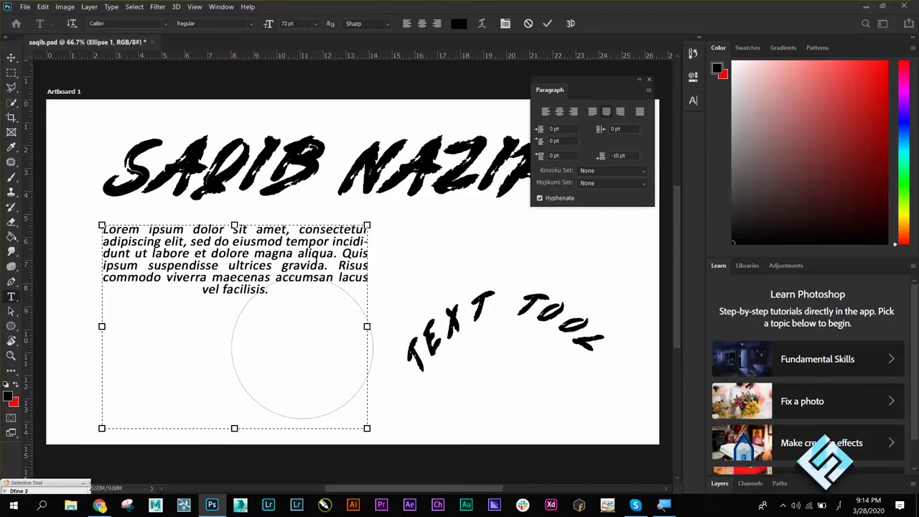
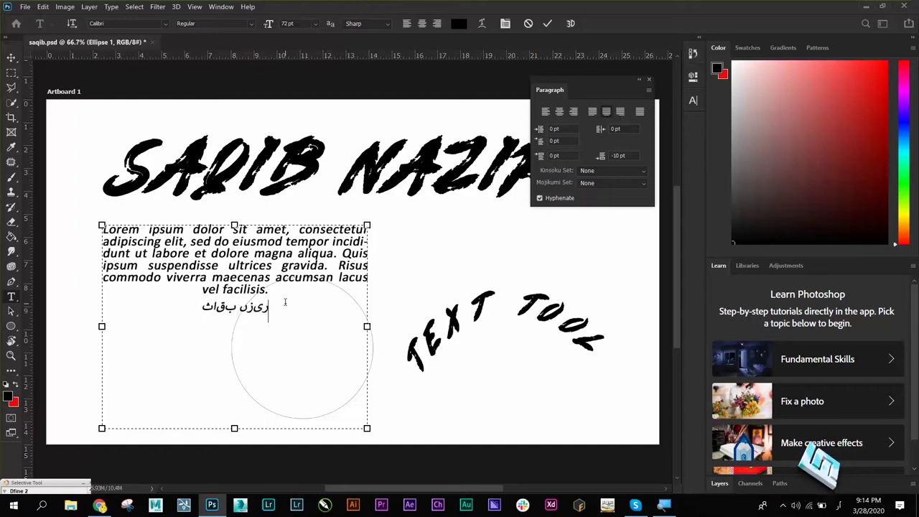
# Select the new Urdu line in the text box to work on its paragraph settings
pyautogui.moveTo(202, 308); pyautogui.dragTo(236, 305)
pyautogui.click(284, 322)
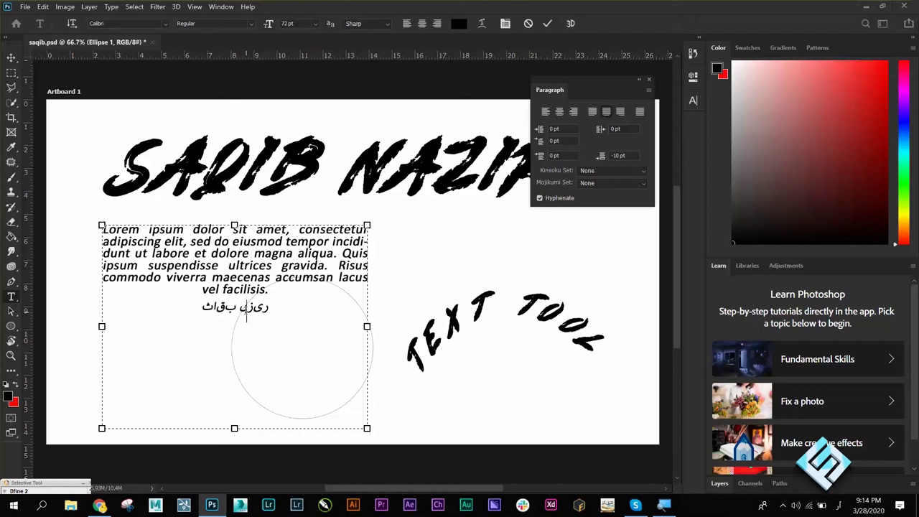
pyautogui.tripleClick(235, 307)
pyautogui.click(284, 323)
pyautogui.moveTo(272, 308); pyautogui.dragTo(208, 310)
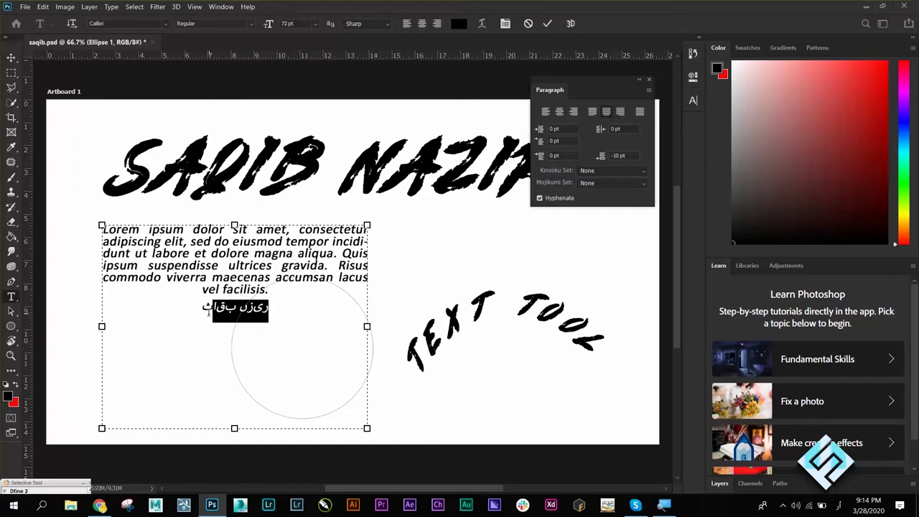
pyautogui.click(285, 314)
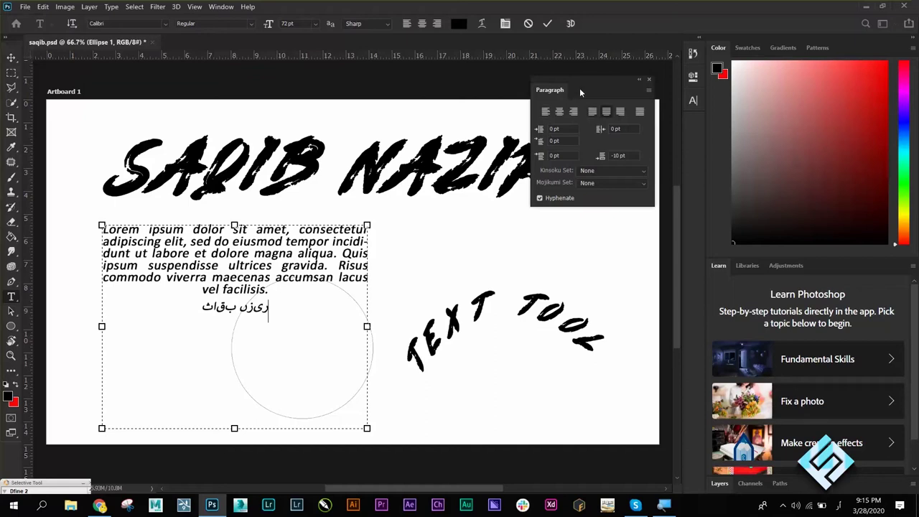
pyautogui.click(649, 91)
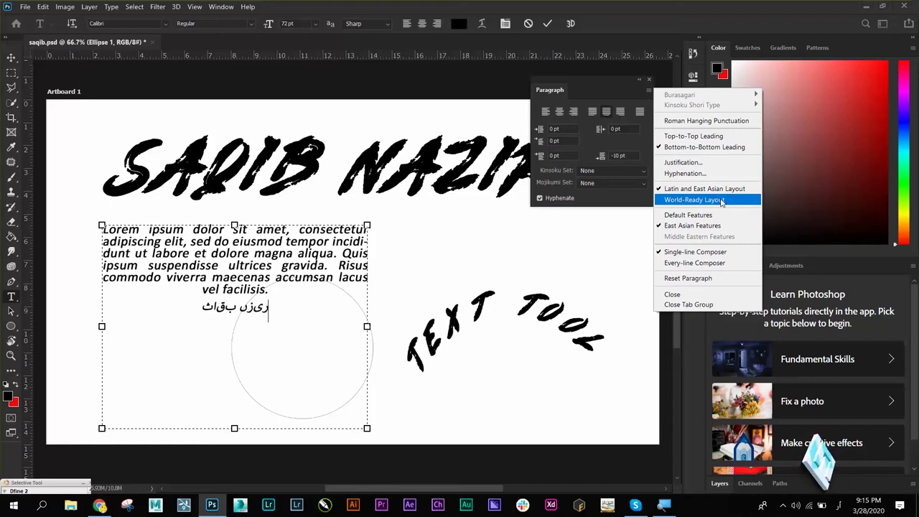
# Switch the Paragraph panel to Default Features, then back to Middle Eastern Features for right-to-left options
pyautogui.click(722, 200)
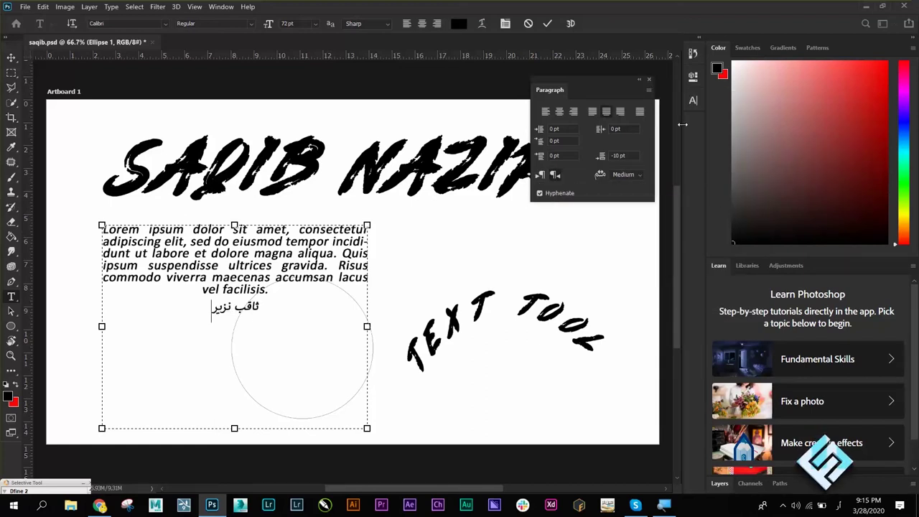
pyautogui.click(650, 90)
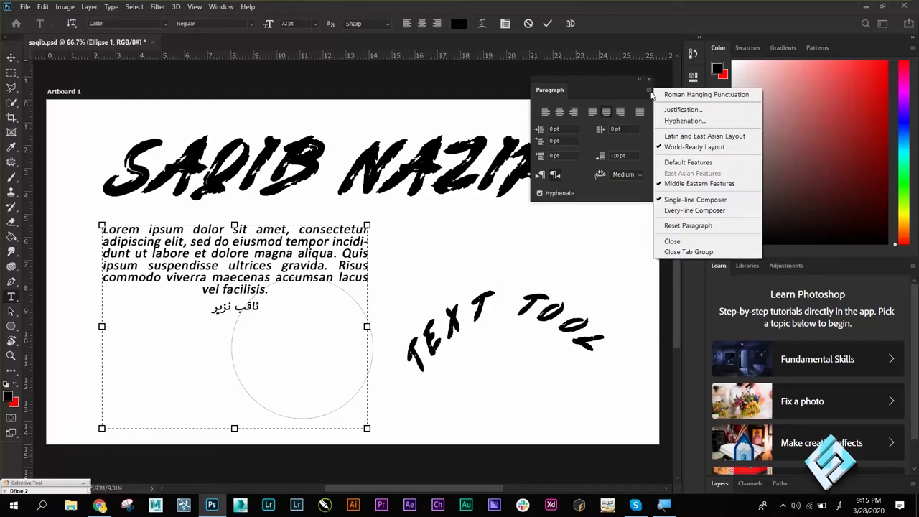
pyautogui.click(553, 183)
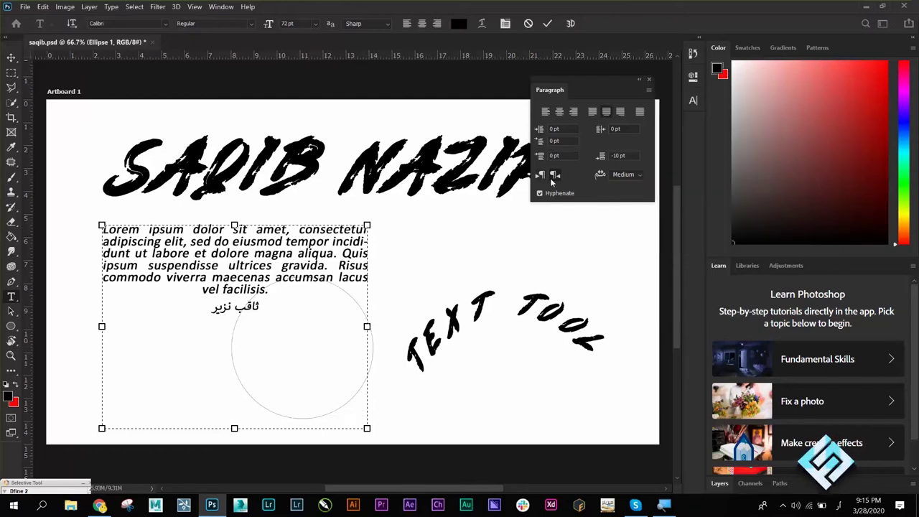
pyautogui.click(649, 91)
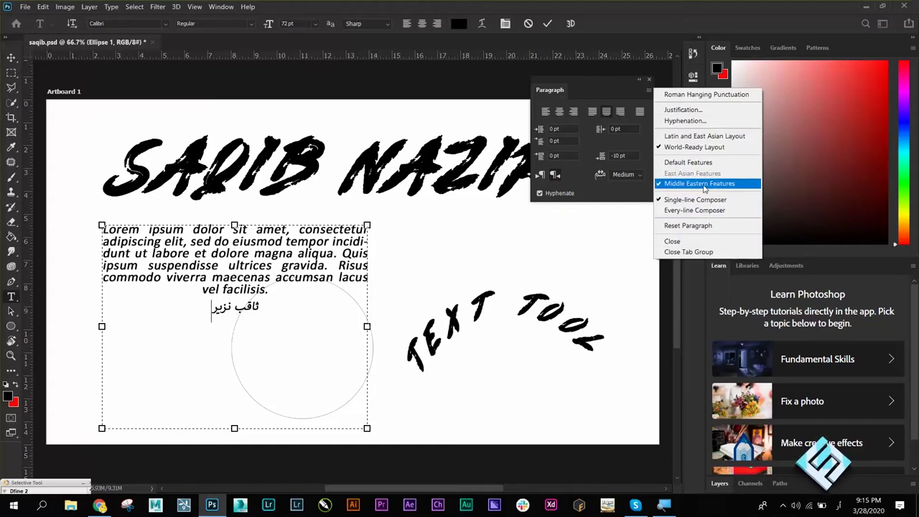
pyautogui.click(694, 162)
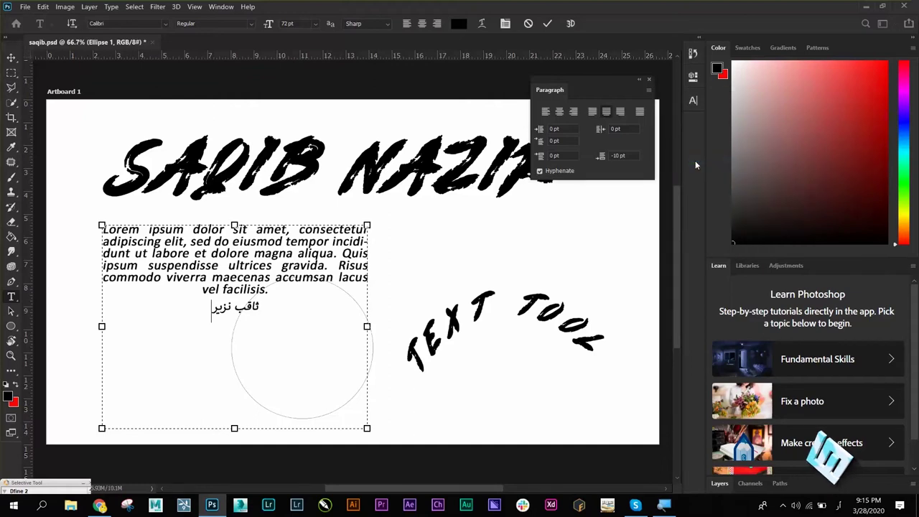
pyautogui.click(649, 90)
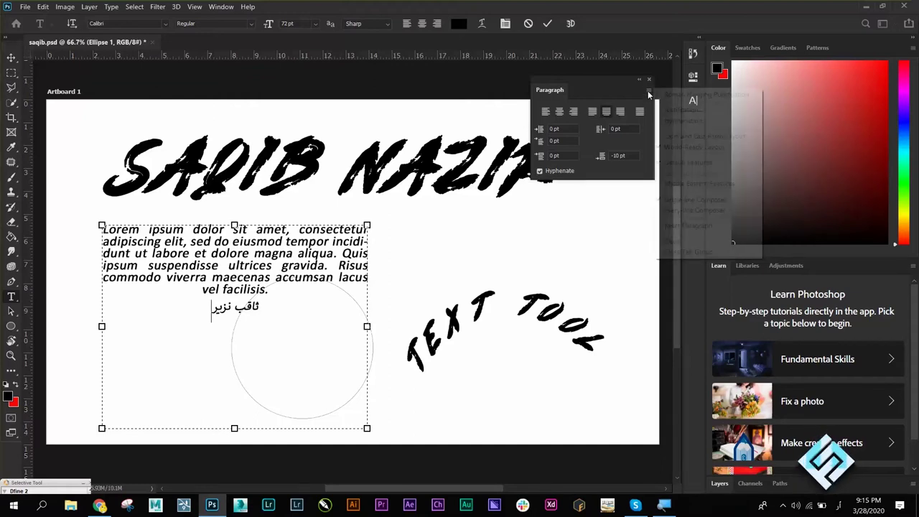
pyautogui.click(704, 186)
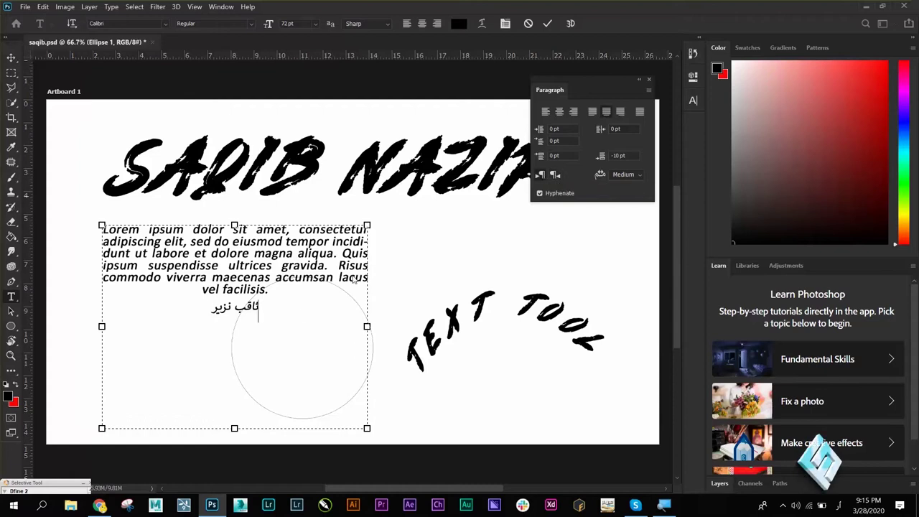
# Replace all the text box's text with the Urdu-script name, then select that line
pyautogui.write('سدفسدفسدف')
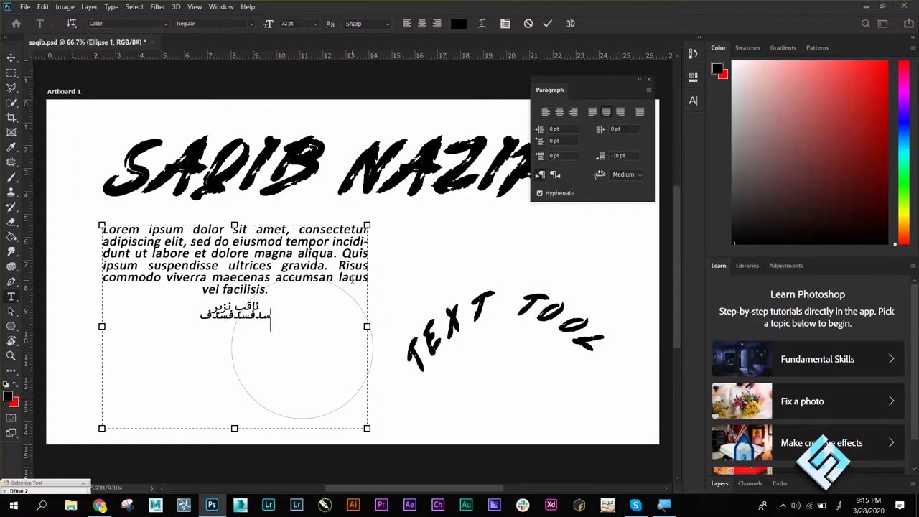
pyautogui.hotkey('ctrl', 'a')
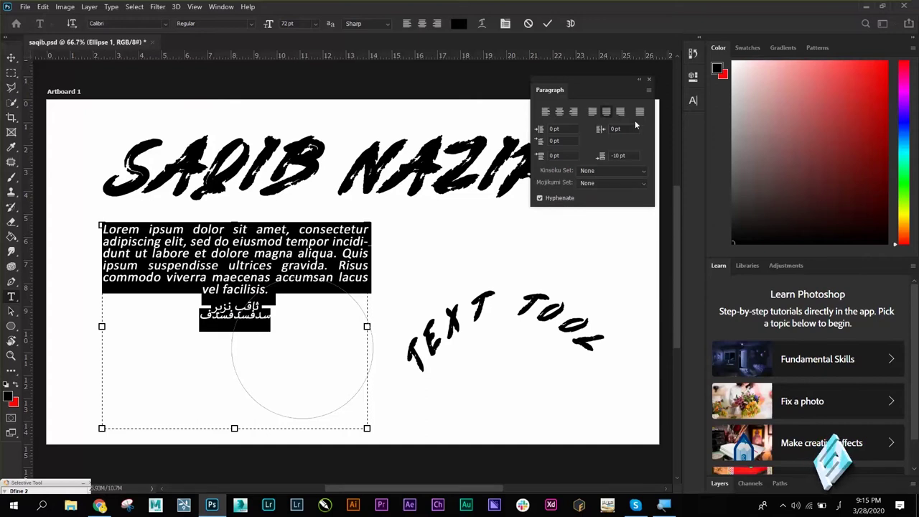
pyautogui.press('BackSpace')
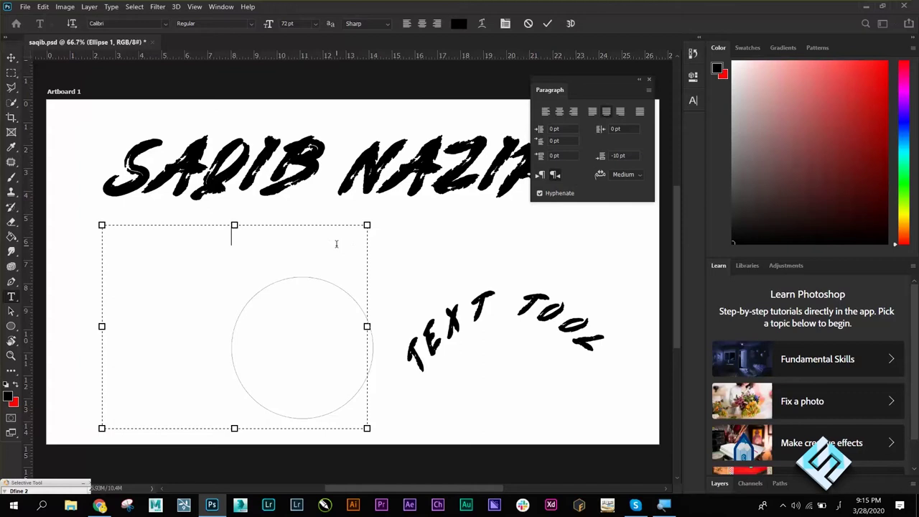
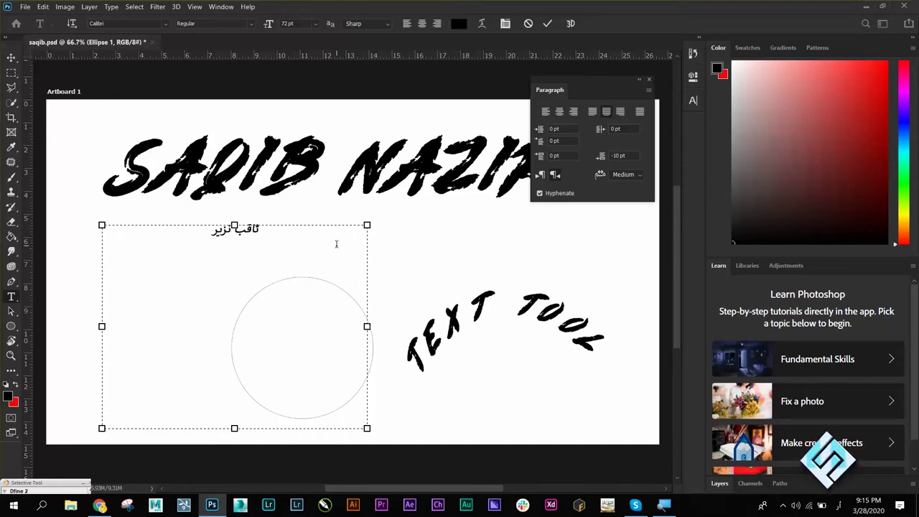
pyautogui.moveTo(210, 237); pyautogui.dragTo(279, 228)
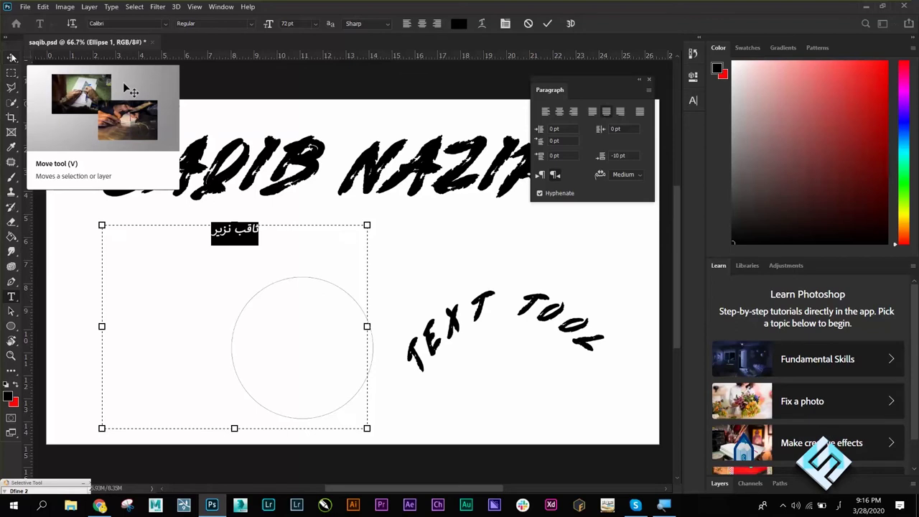
# Commit the Urdu text and delete its text layer
pyautogui.click(230, 241)
pyautogui.click(144, 234)
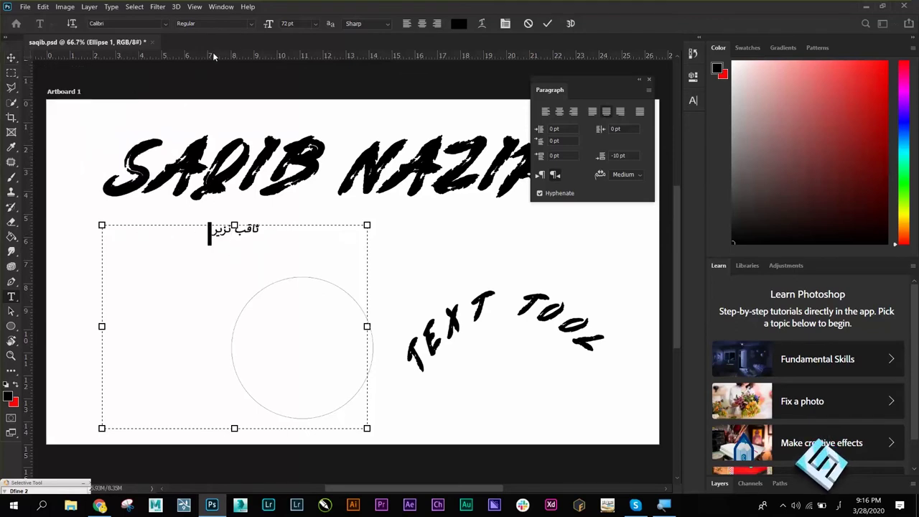
pyautogui.hotkey('ctrl', 'a')
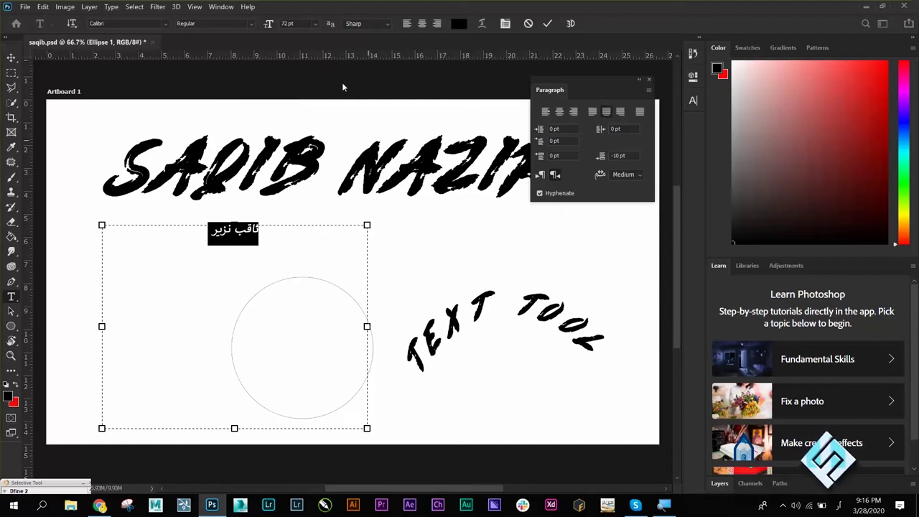
pyautogui.click(12, 57)
pyautogui.moveTo(250, 235); pyautogui.dragTo(265, 227)
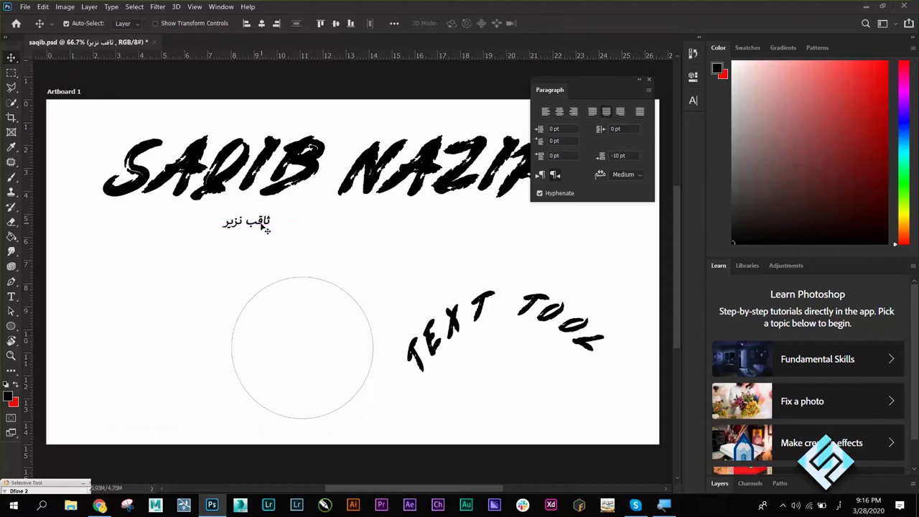
pyautogui.press('Delete')
# Draw a taller paragraph text box of Lorem ipsum below the heading, then reopen it for editing
pyautogui.click(11, 296)
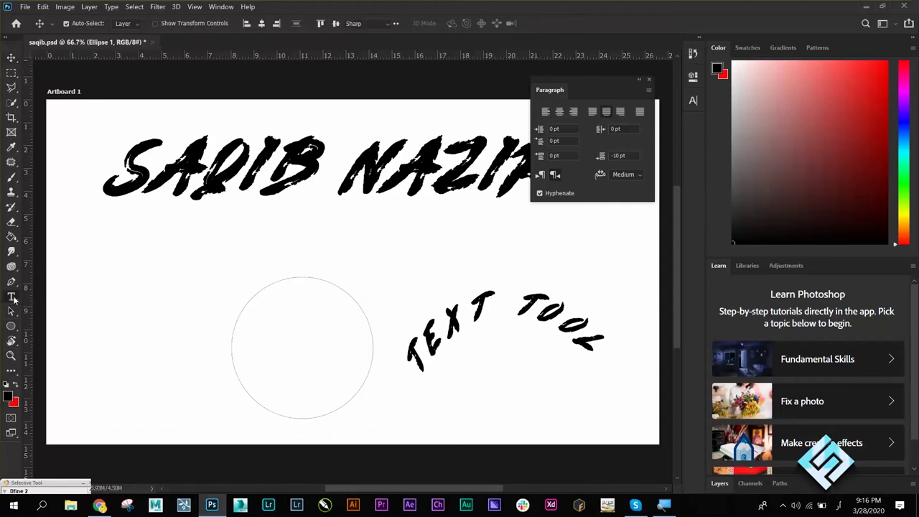
pyautogui.moveTo(119, 225)
pyautogui.mouseDown()
pyautogui.moveTo(329, 313)
pyautogui.moveTo(366, 371)
pyautogui.mouseUp()
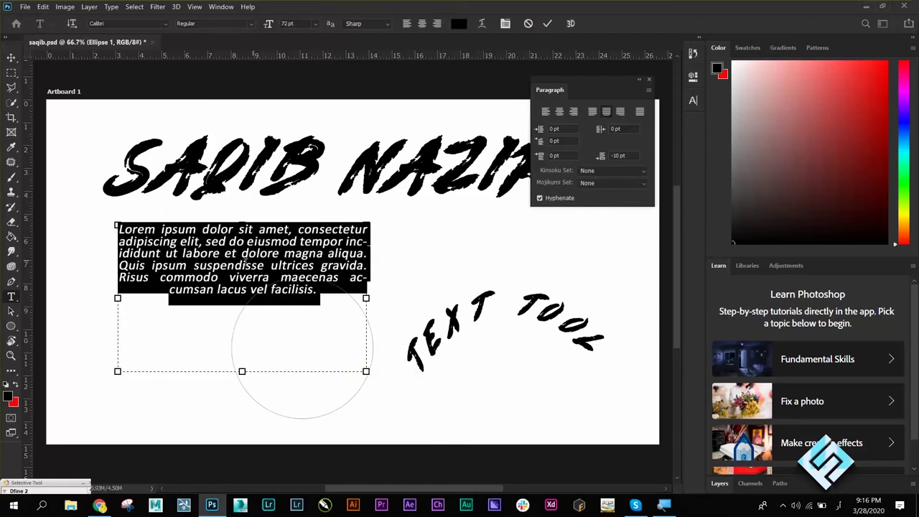
pyautogui.moveTo(242, 371); pyautogui.dragTo(243, 418)
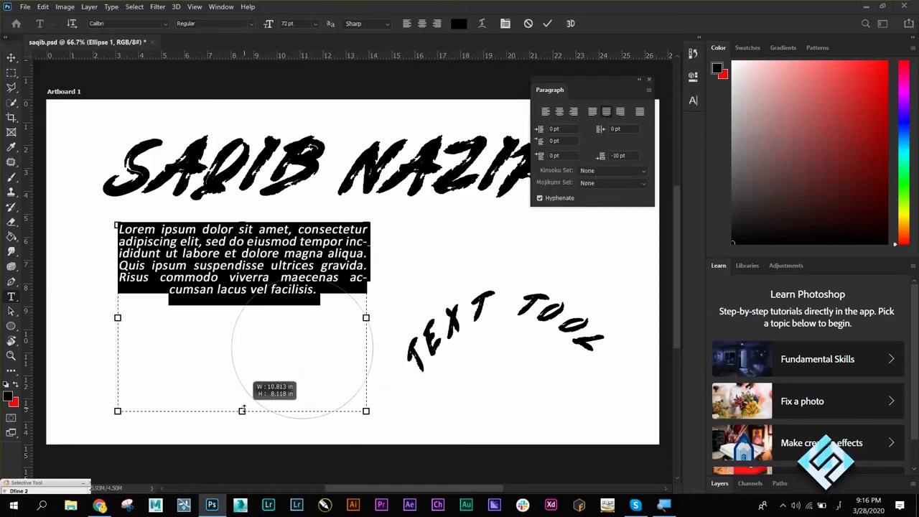
pyautogui.click(11, 57)
pyautogui.rightClick(13, 61)
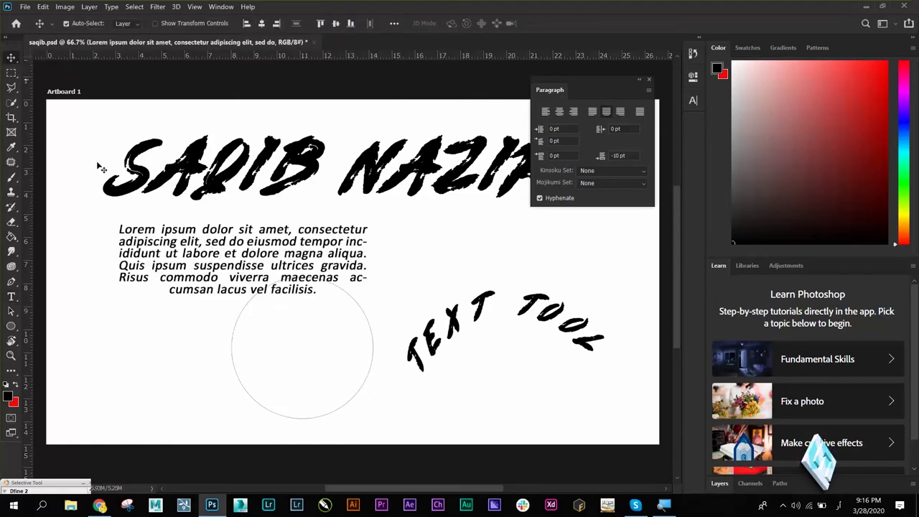
pyautogui.doubleClick(272, 293)
pyautogui.click(316, 291)
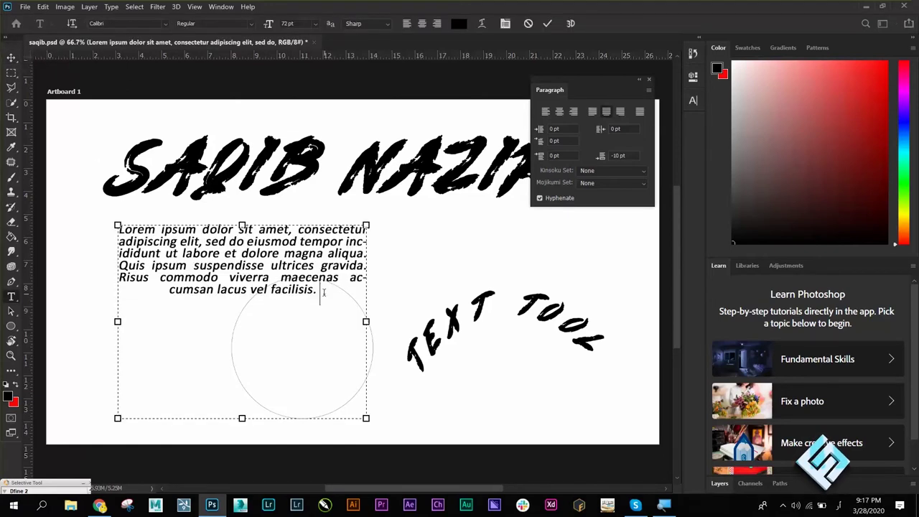
# Paste a second copy of the Lorem ipsum paragraph right after the first
pyautogui.moveTo(320, 292); pyautogui.dragTo(121, 228)
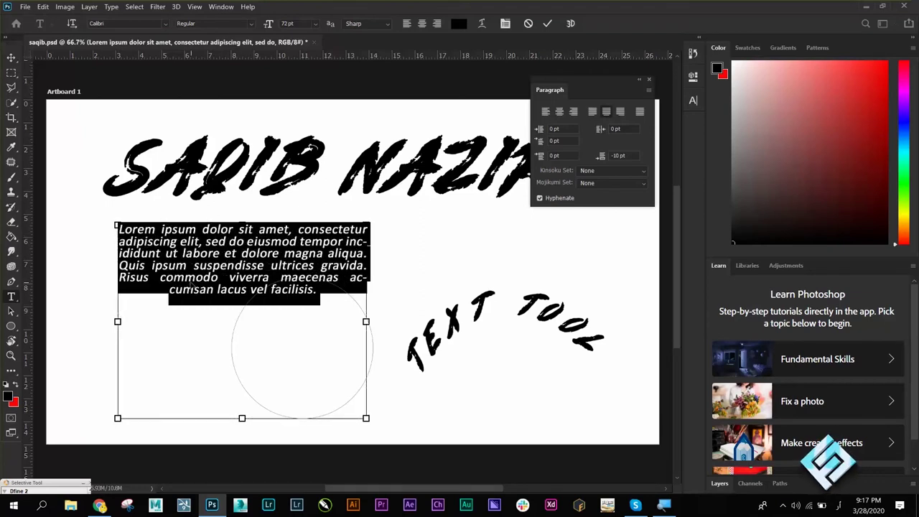
pyautogui.click(347, 304)
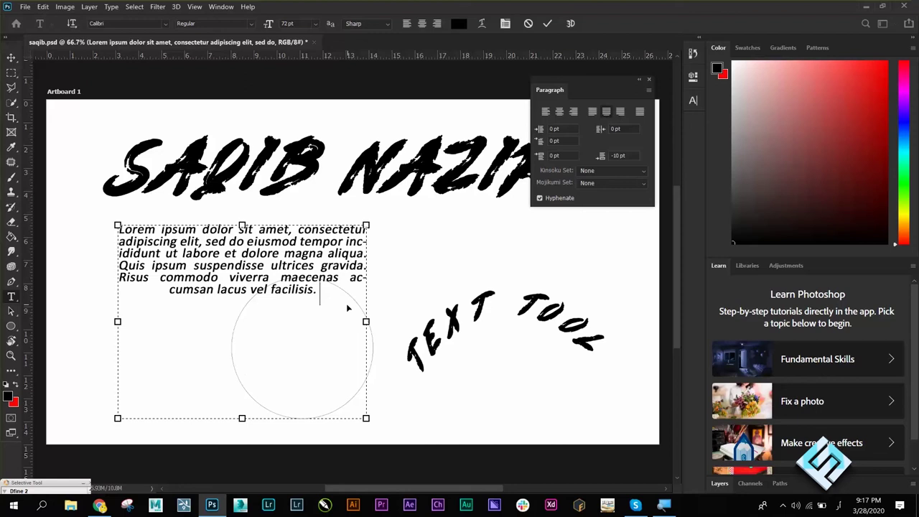
pyautogui.write('Lorem ipsum dolor sit amet, consectetur adipiscing elit, sed do eiusmod tempor incididunt ut labore et dolore magna aliqua. Quis ipsum suspendisse ultrices gravida. Risus commodo viverra maecenas accumsan lacus vel facilisis.')
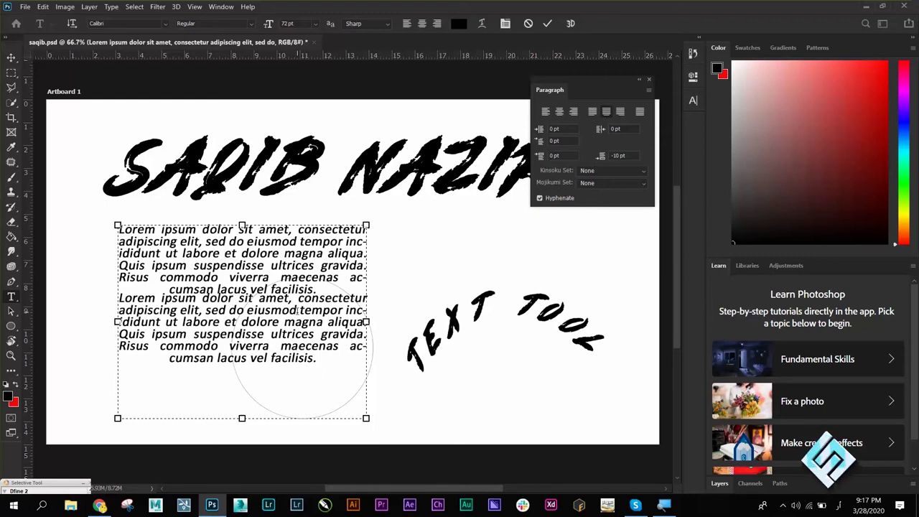
pyautogui.moveTo(325, 289); pyautogui.dragTo(192, 253)
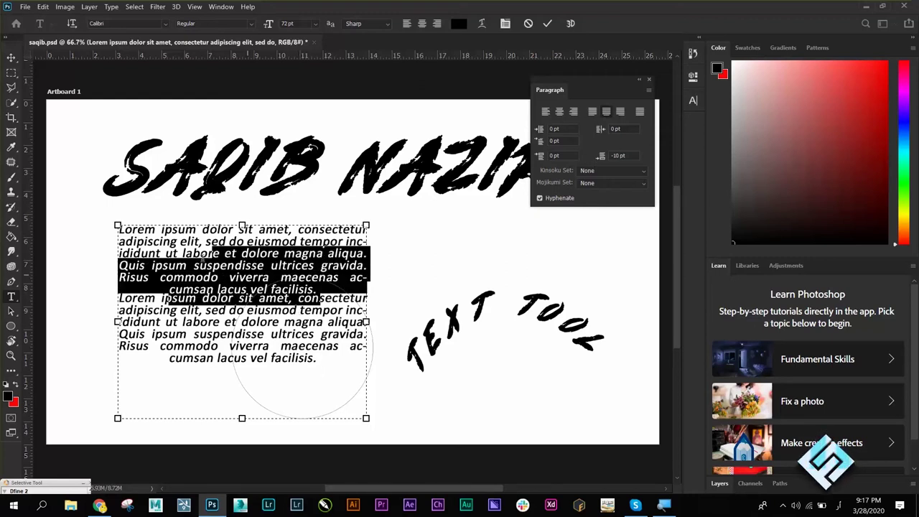
# Place the text cursor inside the first Lorem ipsum paragraph
pyautogui.click(284, 325)
pyautogui.moveTo(320, 278)
pyautogui.mouseDown()
pyautogui.moveTo(273, 278)
pyautogui.moveTo(119, 228)
pyautogui.mouseUp()
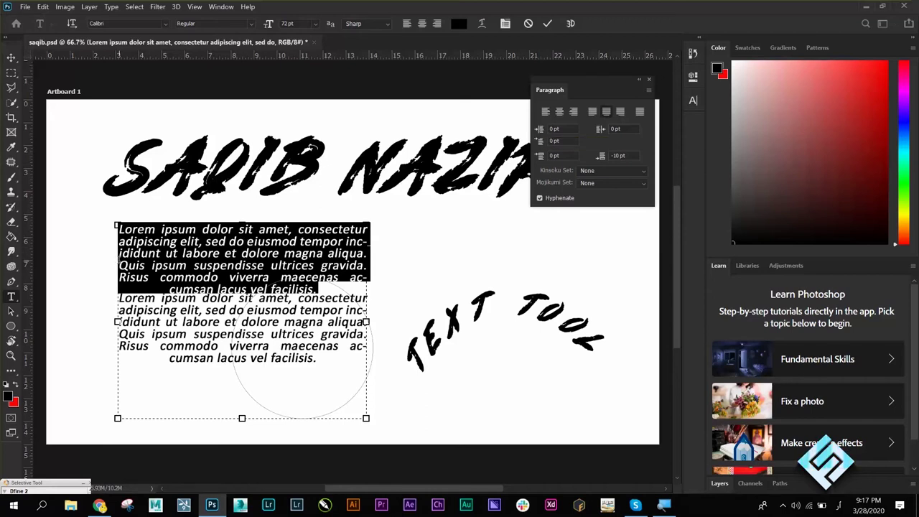
pyautogui.click(180, 246)
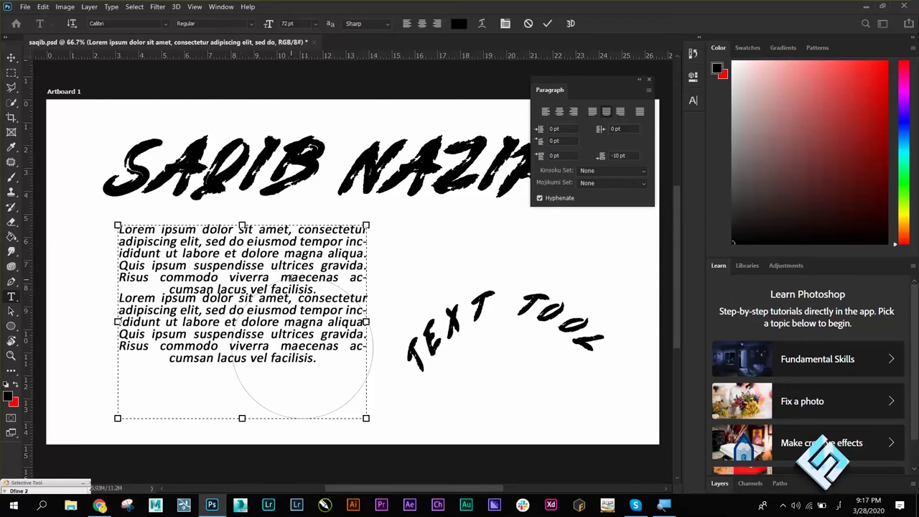
pyautogui.moveTo(319, 289); pyautogui.dragTo(243, 277)
pyautogui.click(270, 334)
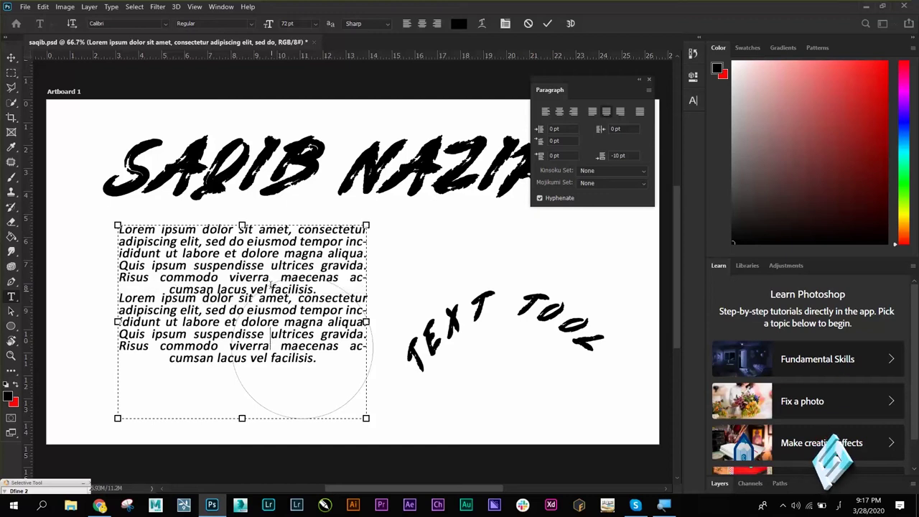
pyautogui.click(219, 235)
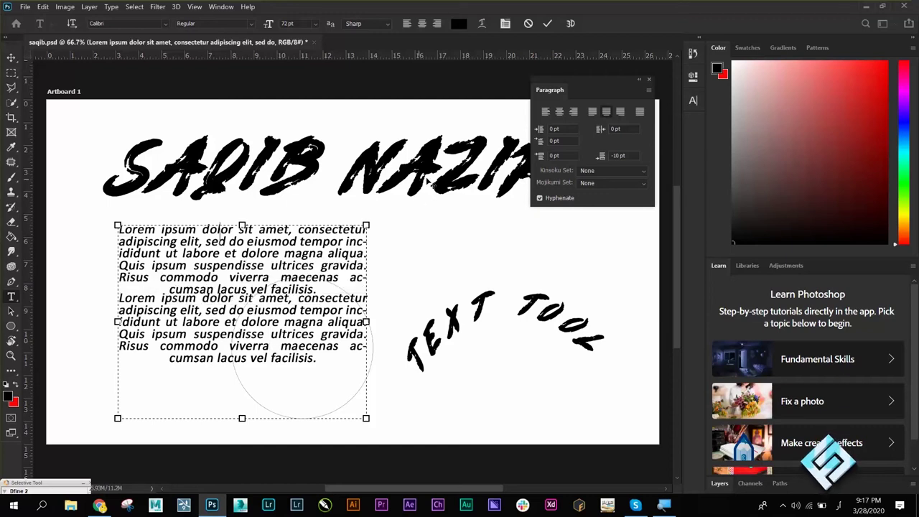
# Set the first paragraph's left indent to 150 pt in the Paragraph panel
pyautogui.click(555, 129)
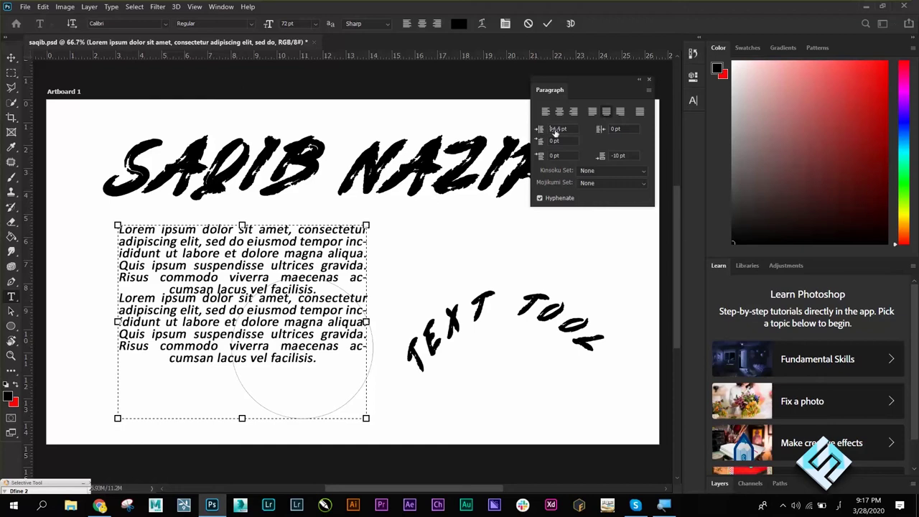
pyautogui.write('65.5')
pyautogui.press('Return')
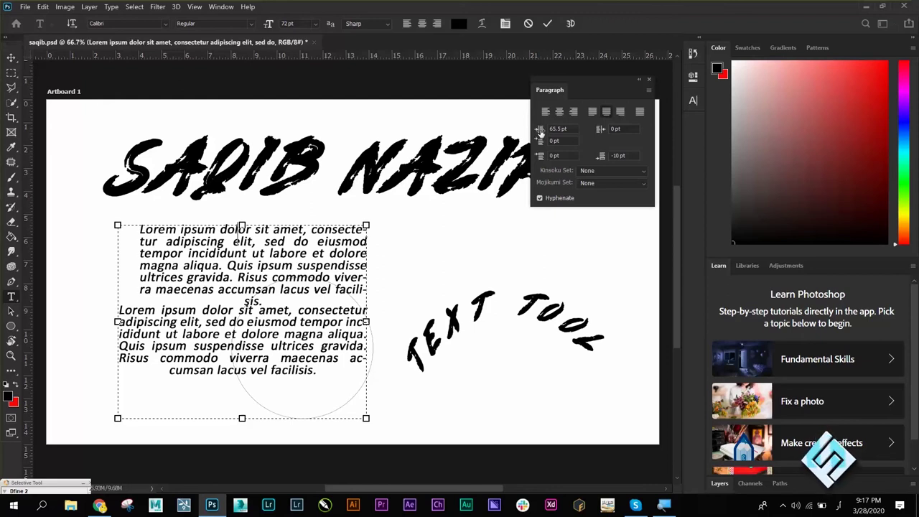
pyautogui.moveTo(540, 133); pyautogui.dragTo(601, 130)
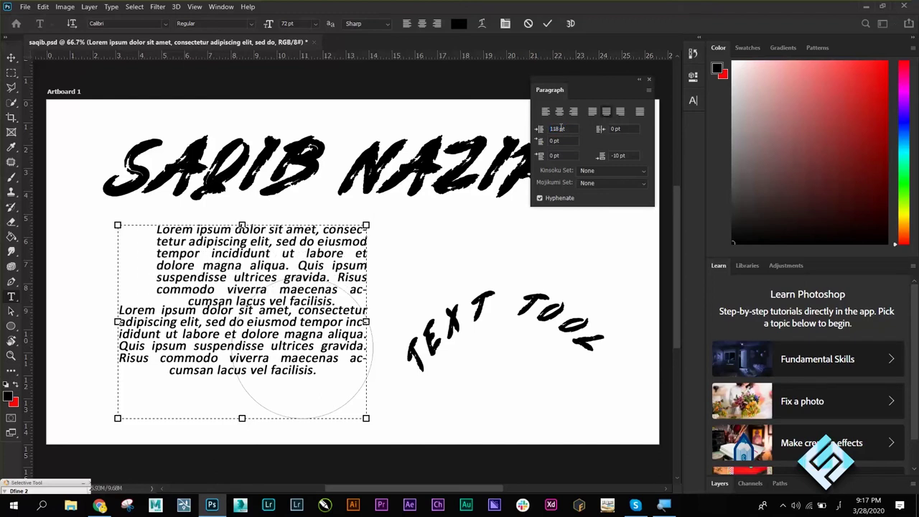
pyautogui.click(539, 129)
pyautogui.write('0')
pyautogui.press('Return')
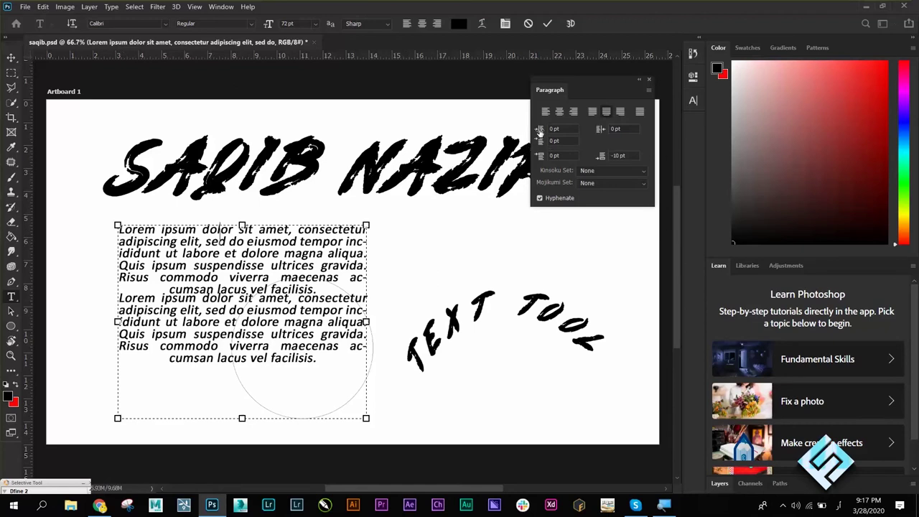
pyautogui.moveTo(555, 131); pyautogui.dragTo(561, 134)
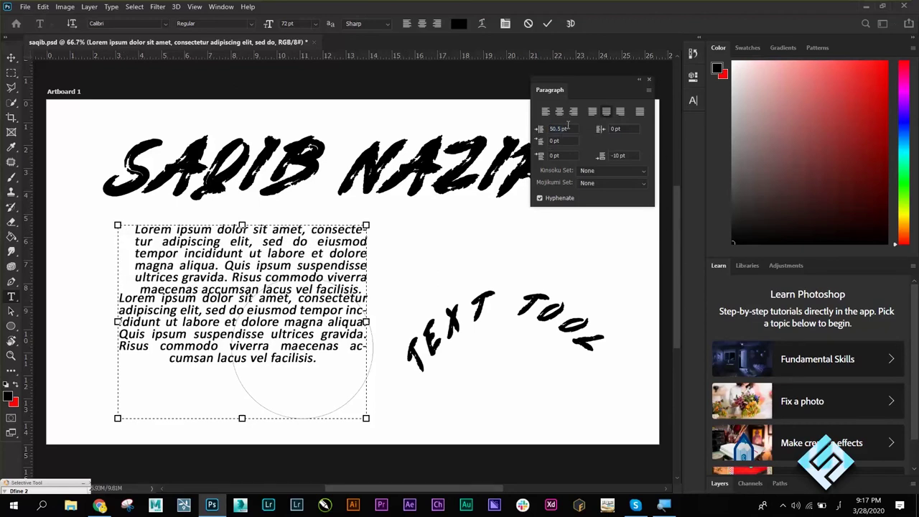
pyautogui.doubleClick(560, 128)
pyautogui.write('150')
pyautogui.press('Return')
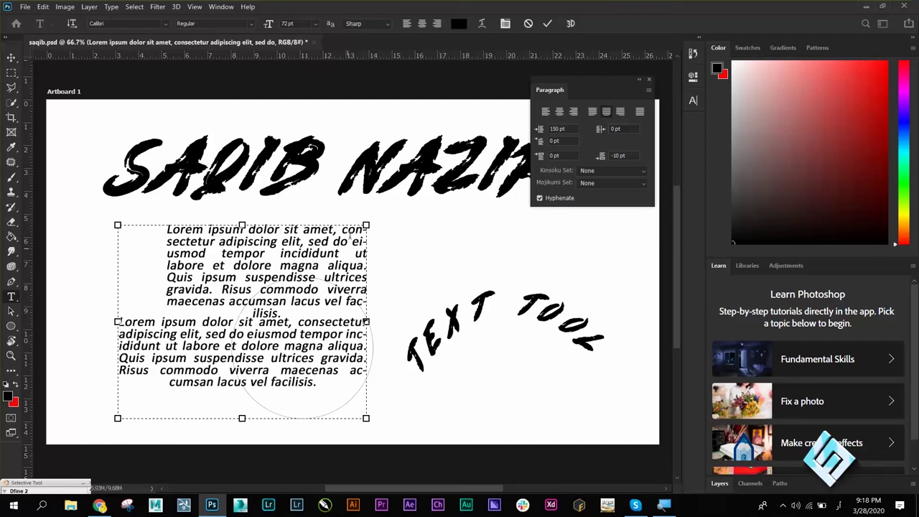
# Give the first paragraph an 89 pt right indent
pyautogui.click(610, 129)
pyautogui.write('47.5')
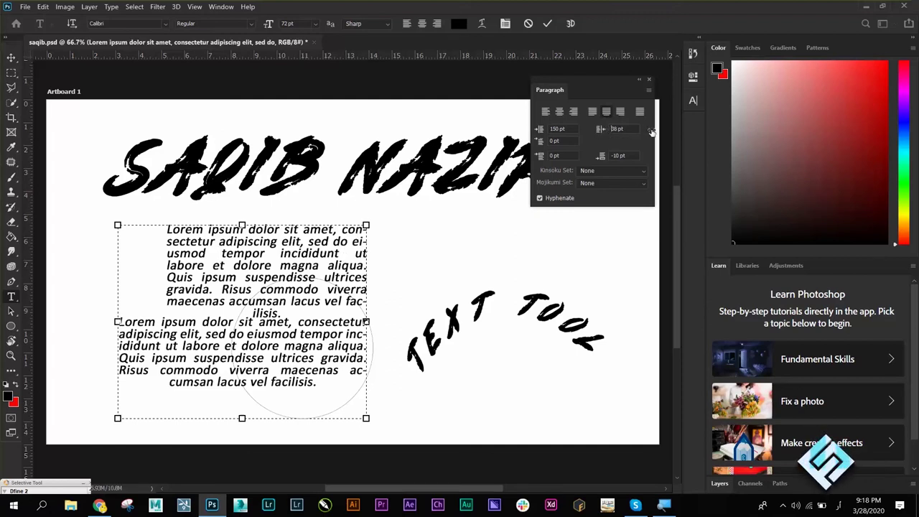
pyautogui.press('Return')
pyautogui.click(616, 129)
pyautogui.write('62.5')
pyautogui.press('Return')
pyautogui.click(617, 129)
pyautogui.write('89')
pyautogui.press('Return')
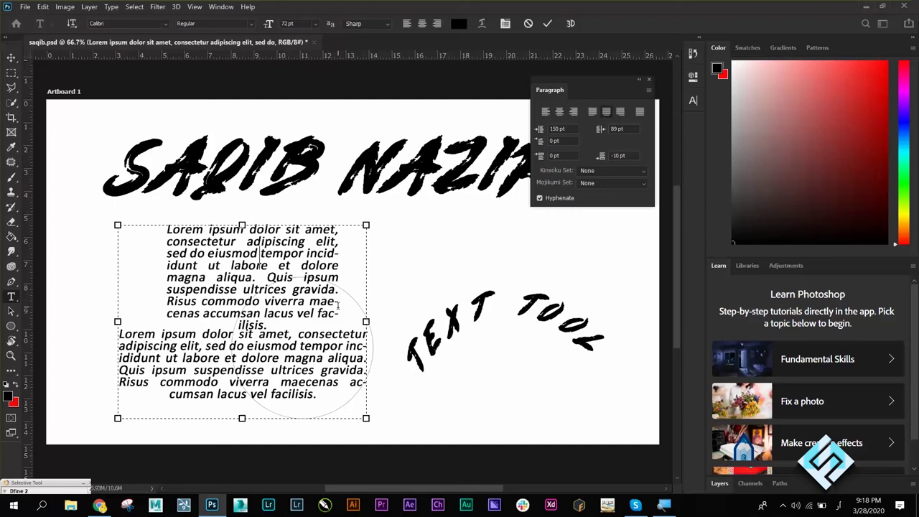
# Widen the text box slightly to the right and select the whole first paragraph
pyautogui.moveTo(319, 396)
pyautogui.mouseDown()
pyautogui.moveTo(281, 395)
pyautogui.moveTo(297, 345)
pyautogui.mouseUp()
pyautogui.click(296, 345)
pyautogui.moveTo(367, 321); pyautogui.dragTo(373, 321)
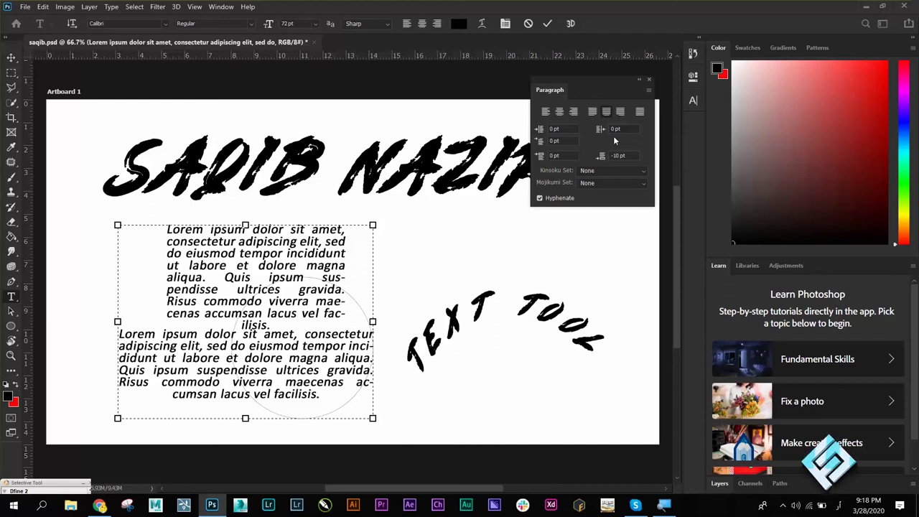
pyautogui.click(320, 282)
pyautogui.moveTo(276, 326)
pyautogui.mouseDown()
pyautogui.moveTo(170, 289)
pyautogui.moveTo(193, 265)
pyautogui.mouseUp()
pyautogui.click(270, 323)
pyautogui.moveTo(270, 323); pyautogui.dragTo(167, 228)
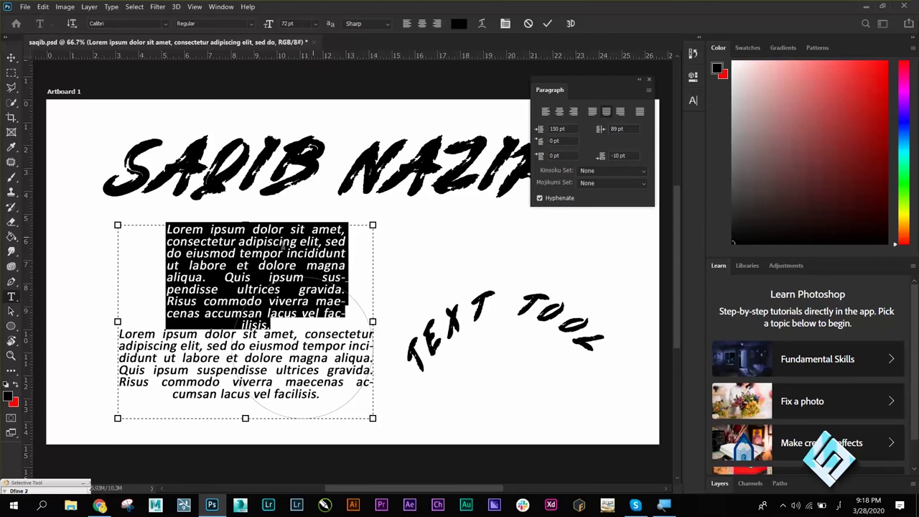
# Give the first paragraph a 60 pt first-line indent
pyautogui.click(278, 242)
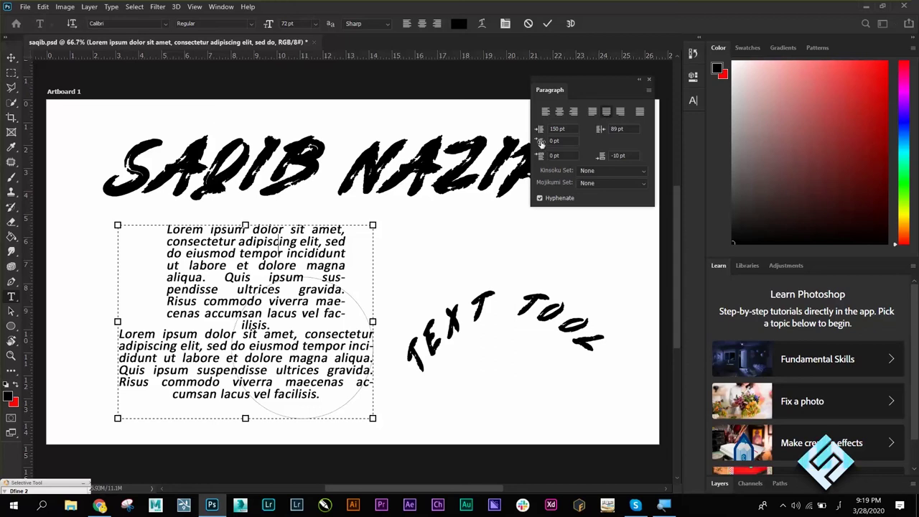
pyautogui.moveTo(542, 143); pyautogui.dragTo(561, 146)
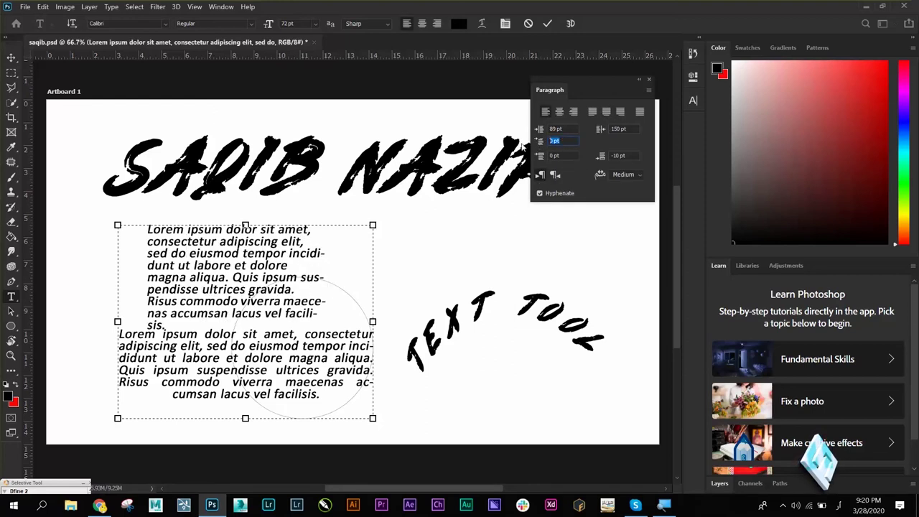
pyautogui.write('20')
pyautogui.press('Return')
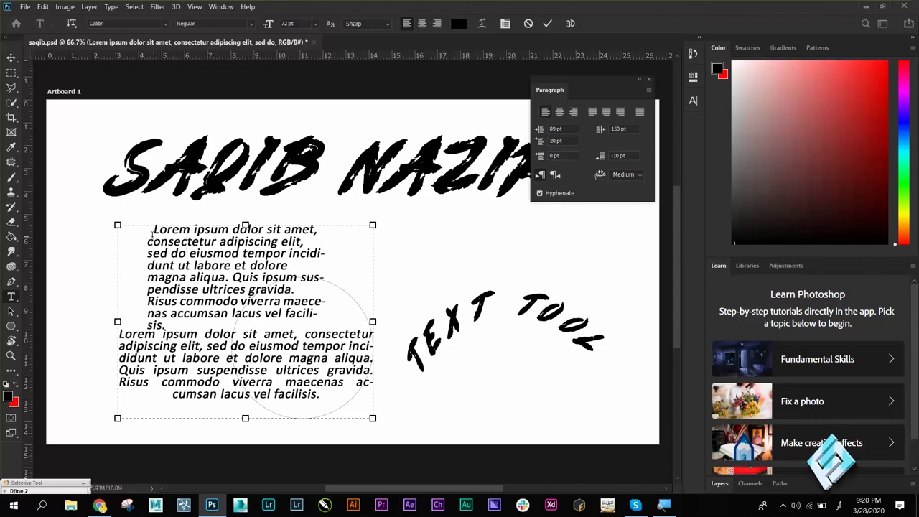
pyautogui.click(553, 141)
pyautogui.moveTo(553, 141); pyautogui.dragTo(528, 146)
pyautogui.write('0')
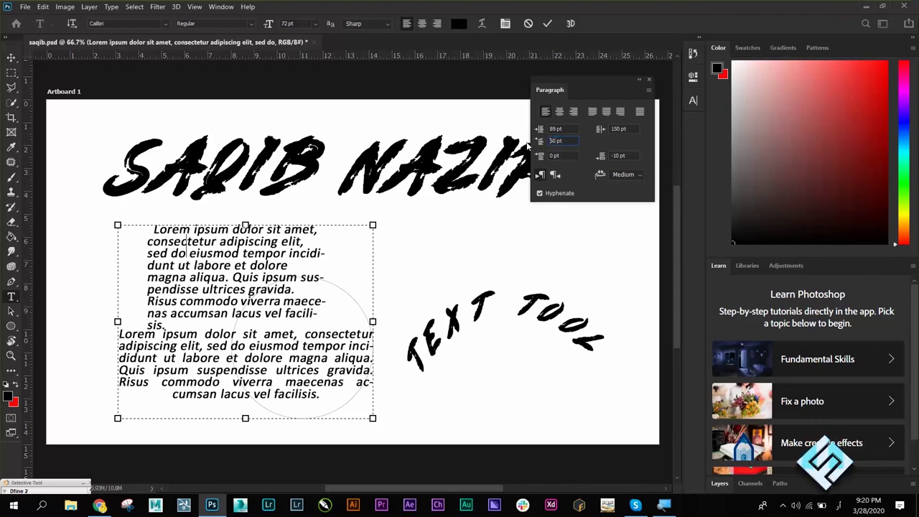
pyautogui.press('Return')
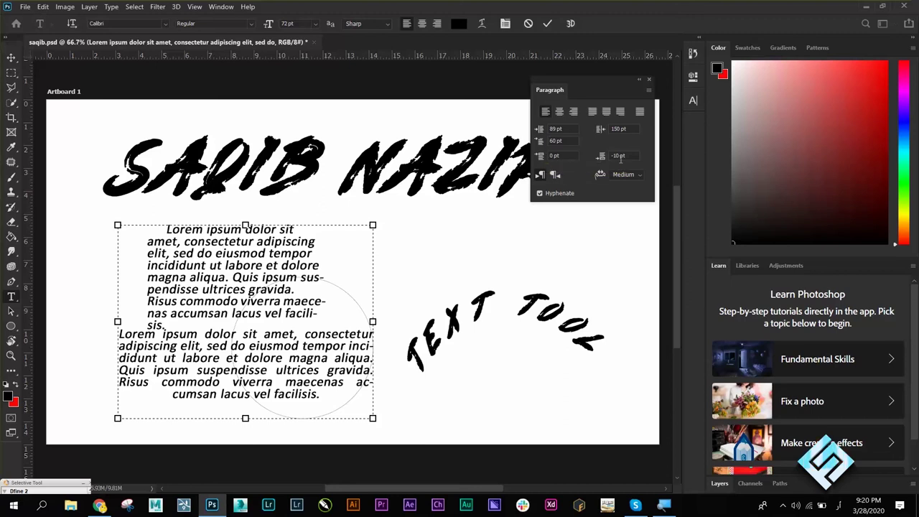
# Add 50 pt space before the first paragraph
pyautogui.moveTo(550, 160); pyautogui.dragTo(530, 165)
pyautogui.write('50')
pyautogui.press('Return')
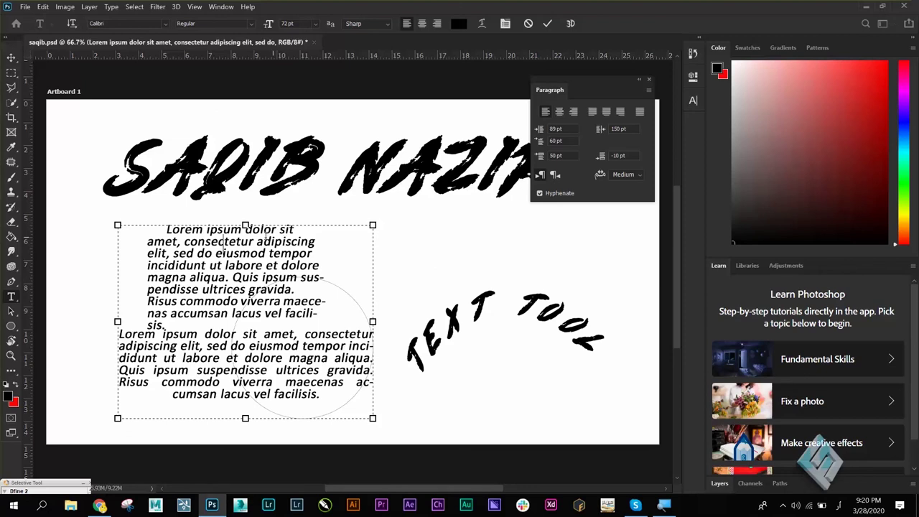
pyautogui.click(274, 358)
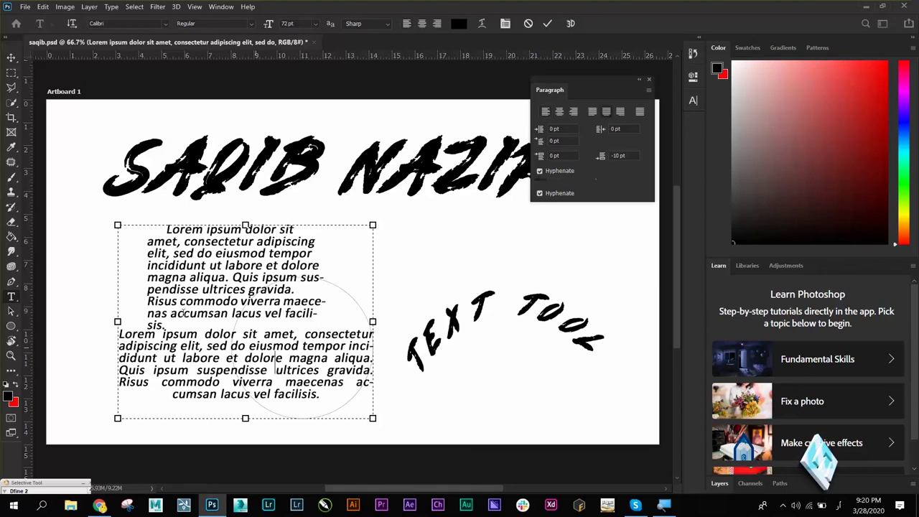
# Give the second paragraph 50 pt space before and the first paragraph 30 pt space after
pyautogui.click(555, 156)
pyautogui.write('50')
pyautogui.press('Return')
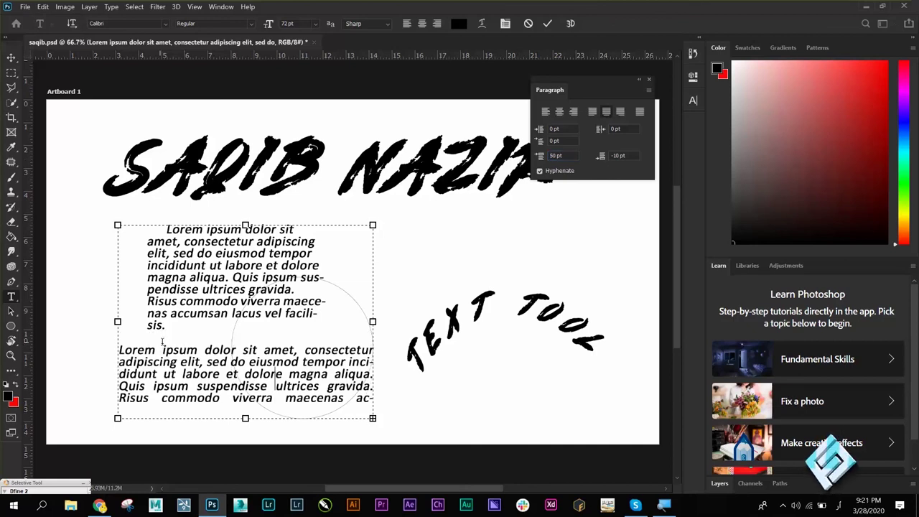
pyautogui.press('Up')
pyautogui.press('Up')
pyautogui.press('Up')
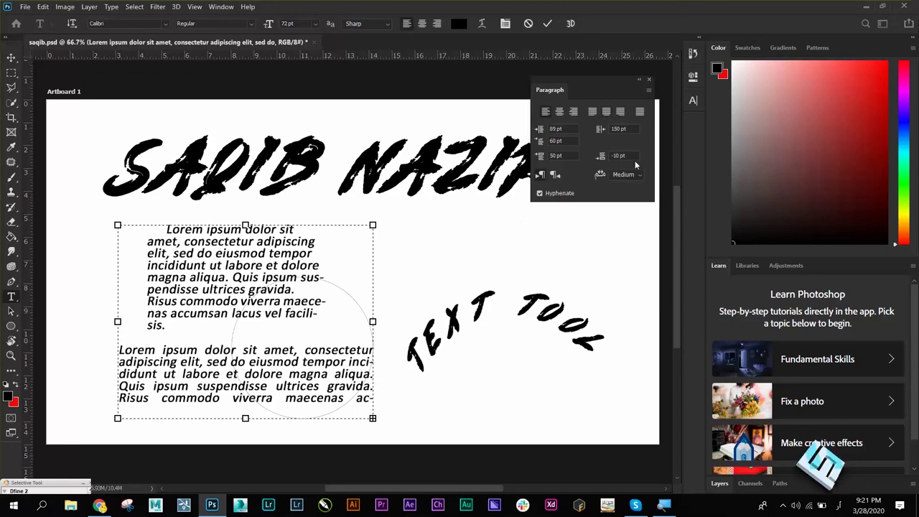
pyautogui.click(618, 155)
pyautogui.write('3')
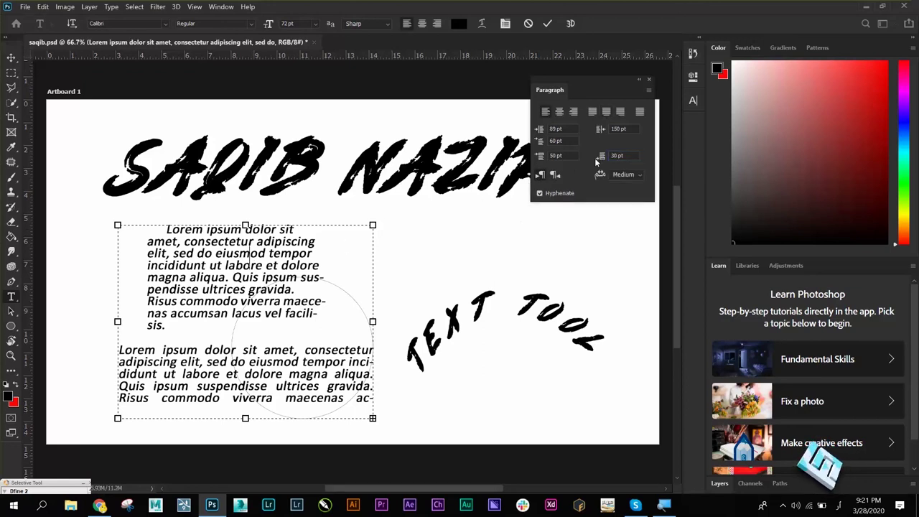
pyautogui.press('Return')
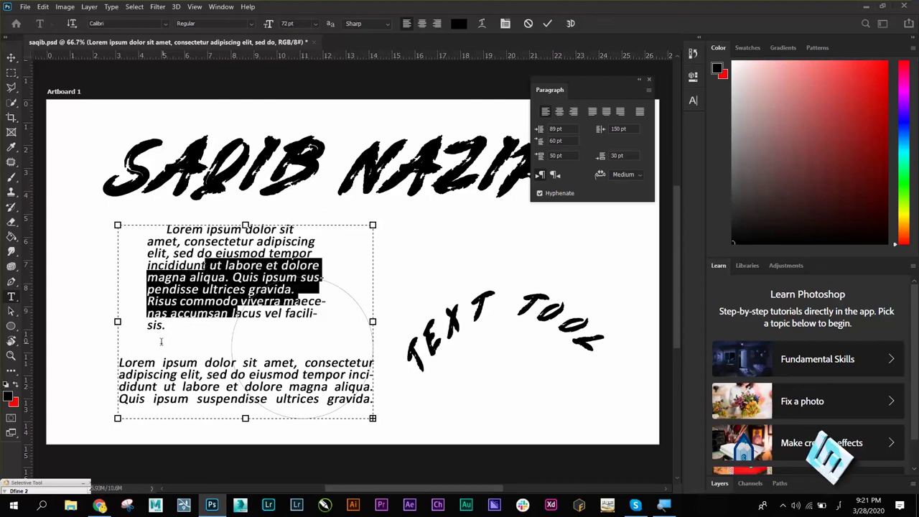
pyautogui.click(197, 365)
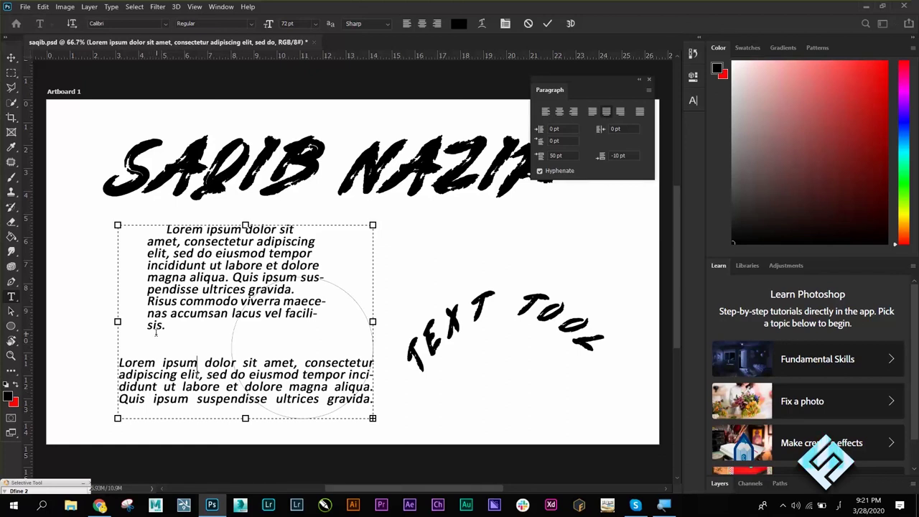
# Commit the text and move both paragraphs up just beneath the heading
pyautogui.click(12, 57)
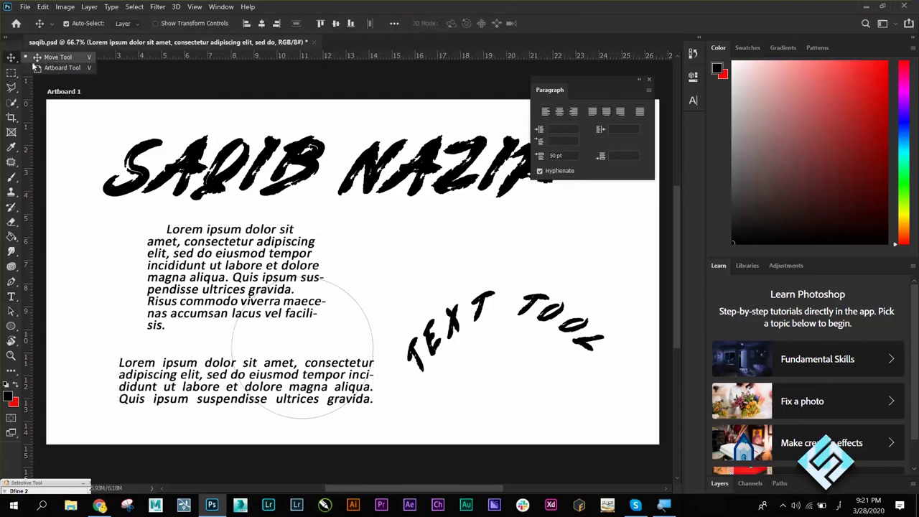
pyautogui.moveTo(199, 244); pyautogui.dragTo(201, 225)
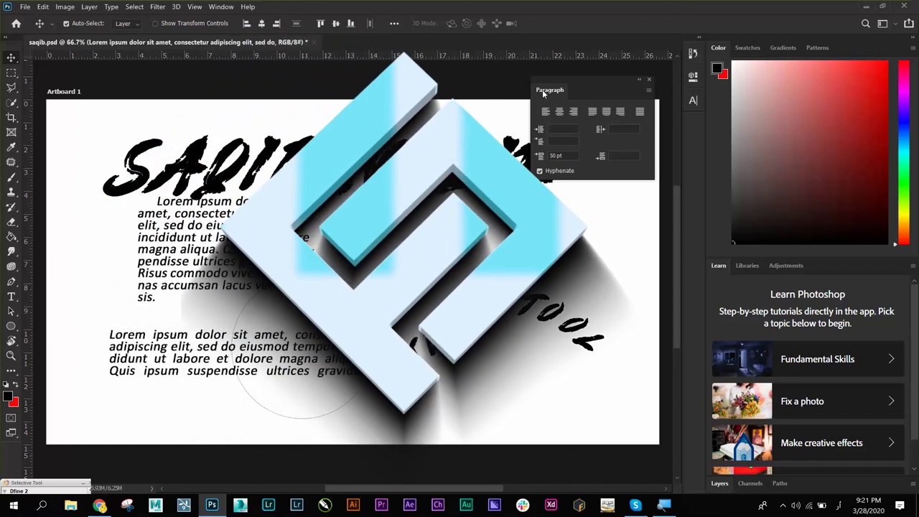
pyautogui.moveTo(550, 93); pyautogui.dragTo(527, 89)
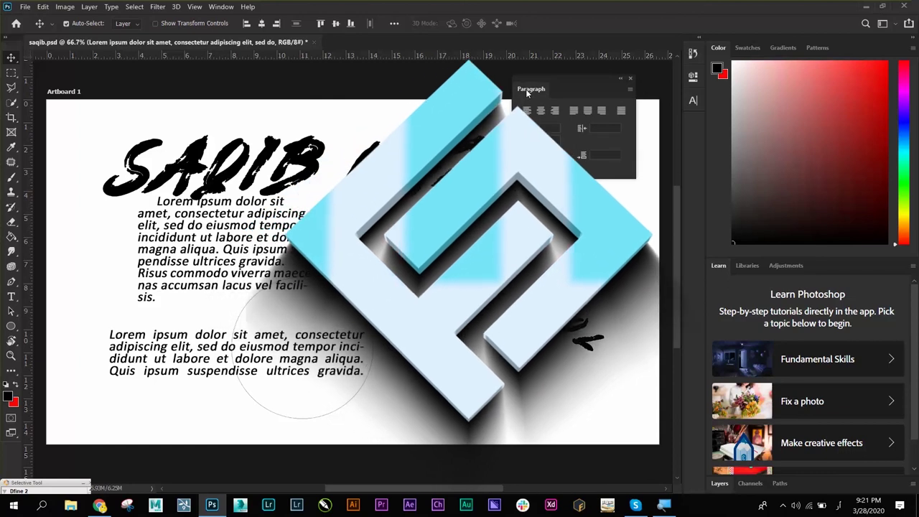